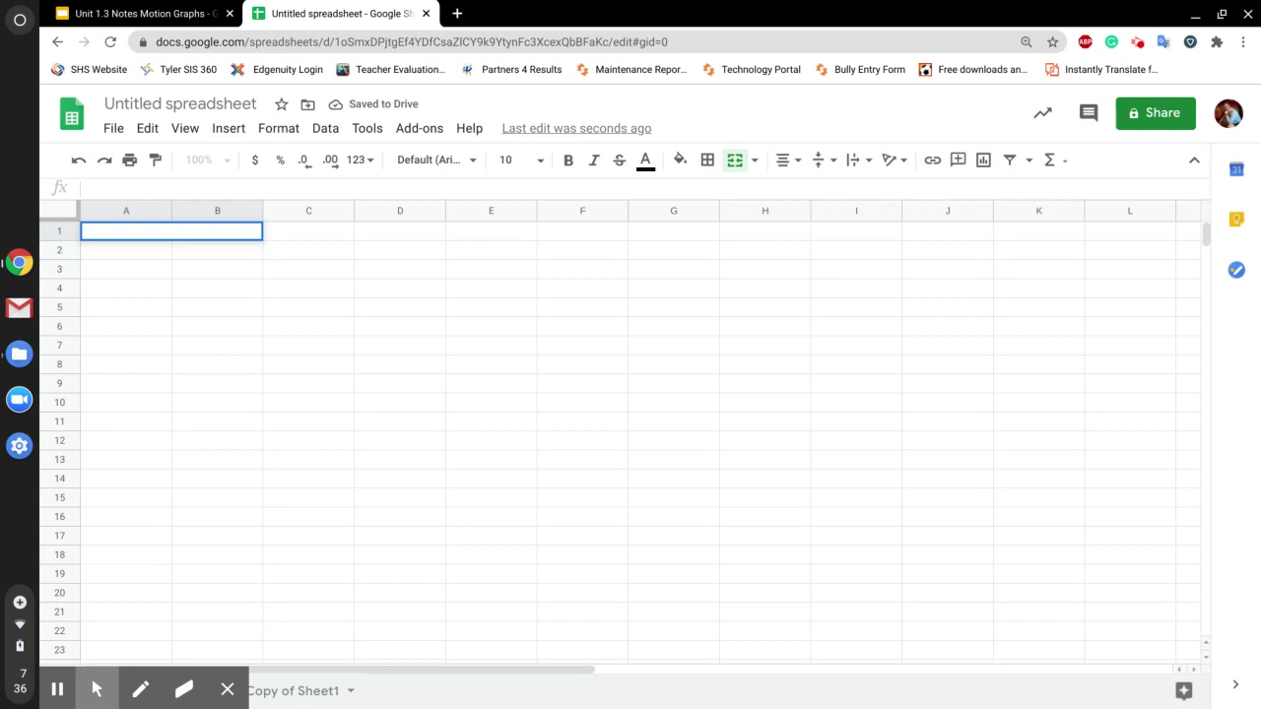
# - Enter the table title "Jet Constant Velocity PT Graph" in the merged cell A1:B1
pyautogui.write('Jet p')
pyautogui.press('BackSpace')
pyautogui.press('BackSpace')
pyautogui.press('BackSpace')
pyautogui.press('BackSpace')
pyautogui.press('BackSpace')
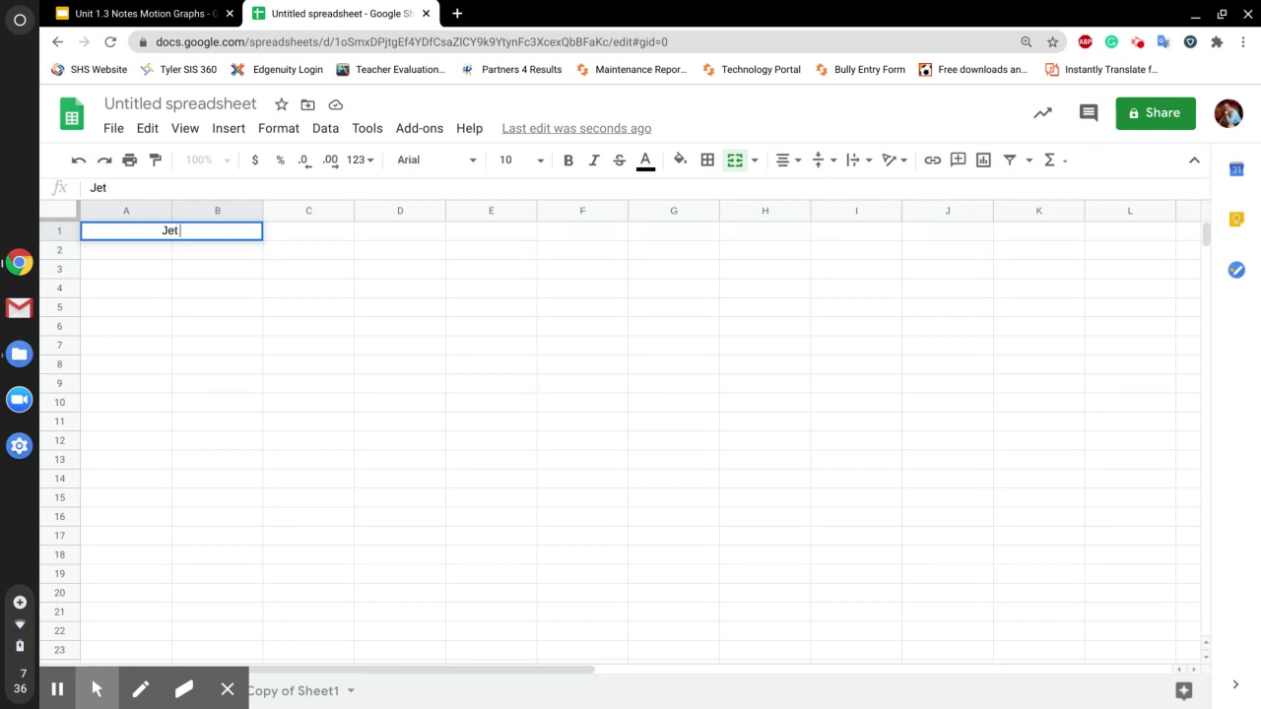
pyautogui.write('Con')
pyautogui.press('BackSpace')
pyautogui.press('BackSpace')
pyautogui.press('BackSpace')
pyautogui.write('Jet Constant Velocity T')
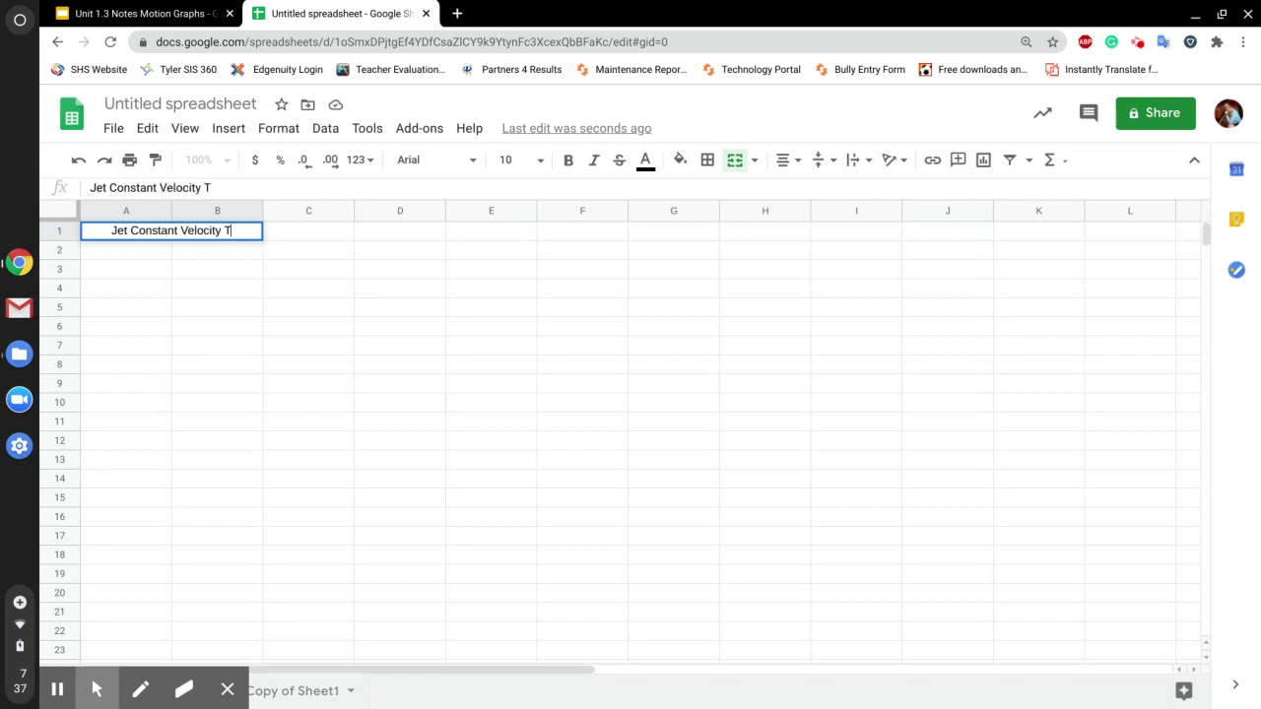
pyautogui.press('BackSpace')
pyautogui.write('PT Graph')
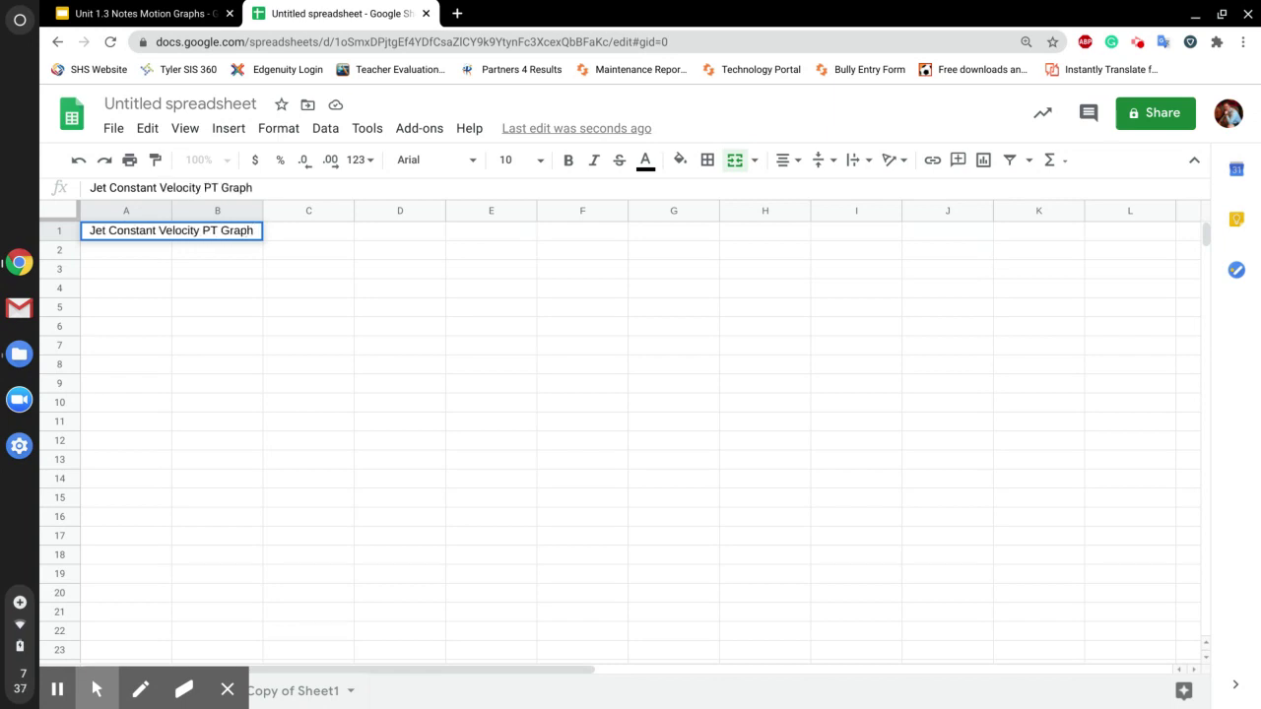
# - Add the column headers "Time (s)" in A2 and "Position (m)" in B2
pyautogui.click(155, 256)
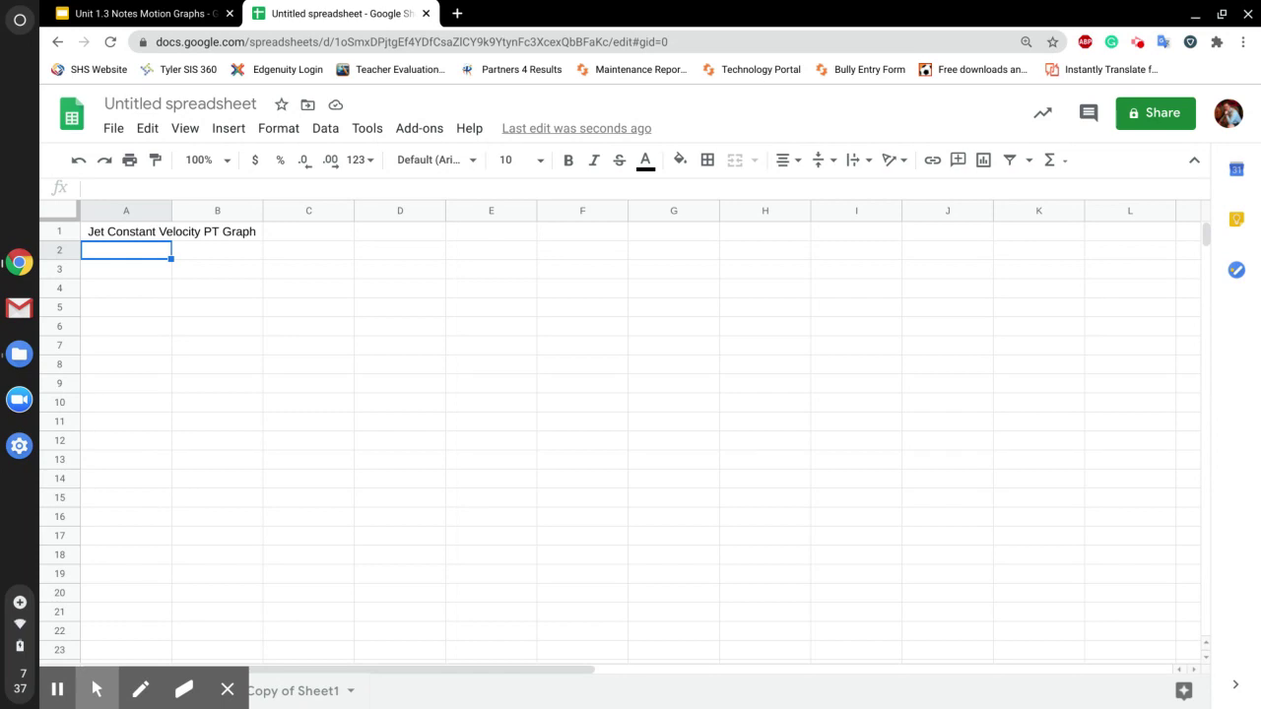
pyautogui.write('Time')
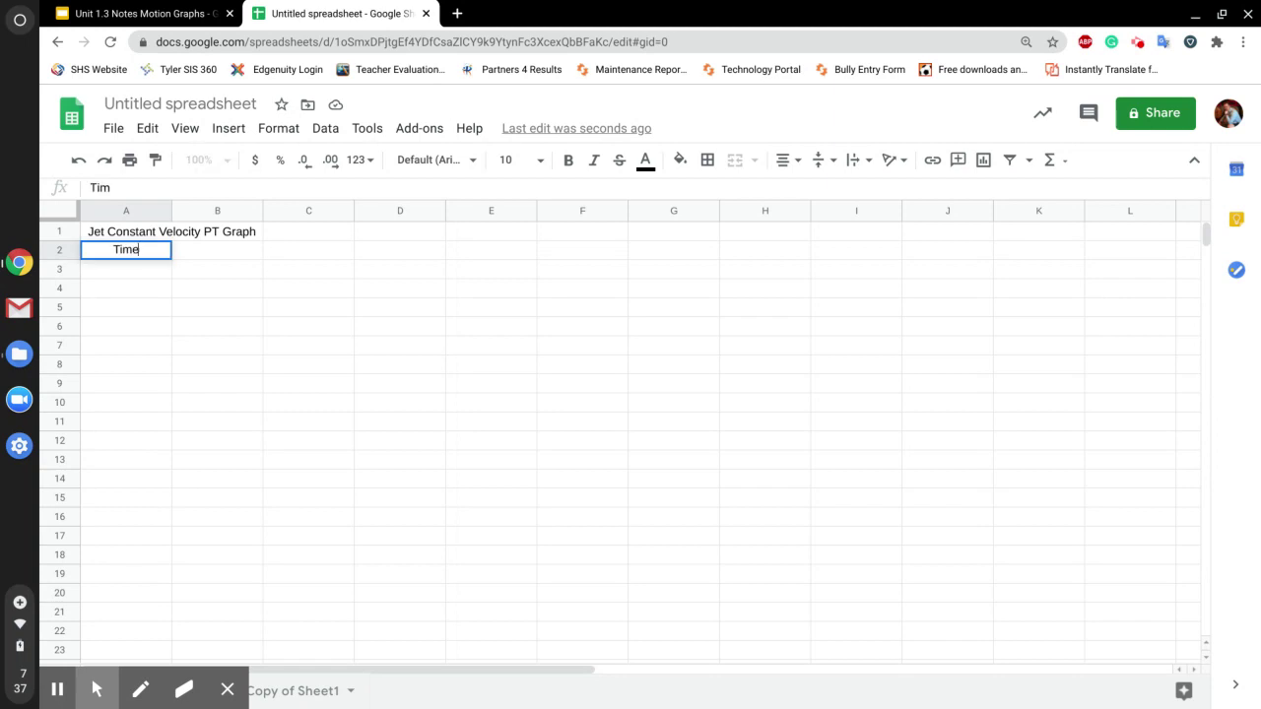
pyautogui.press('Tab')
pyautogui.click(126, 251)
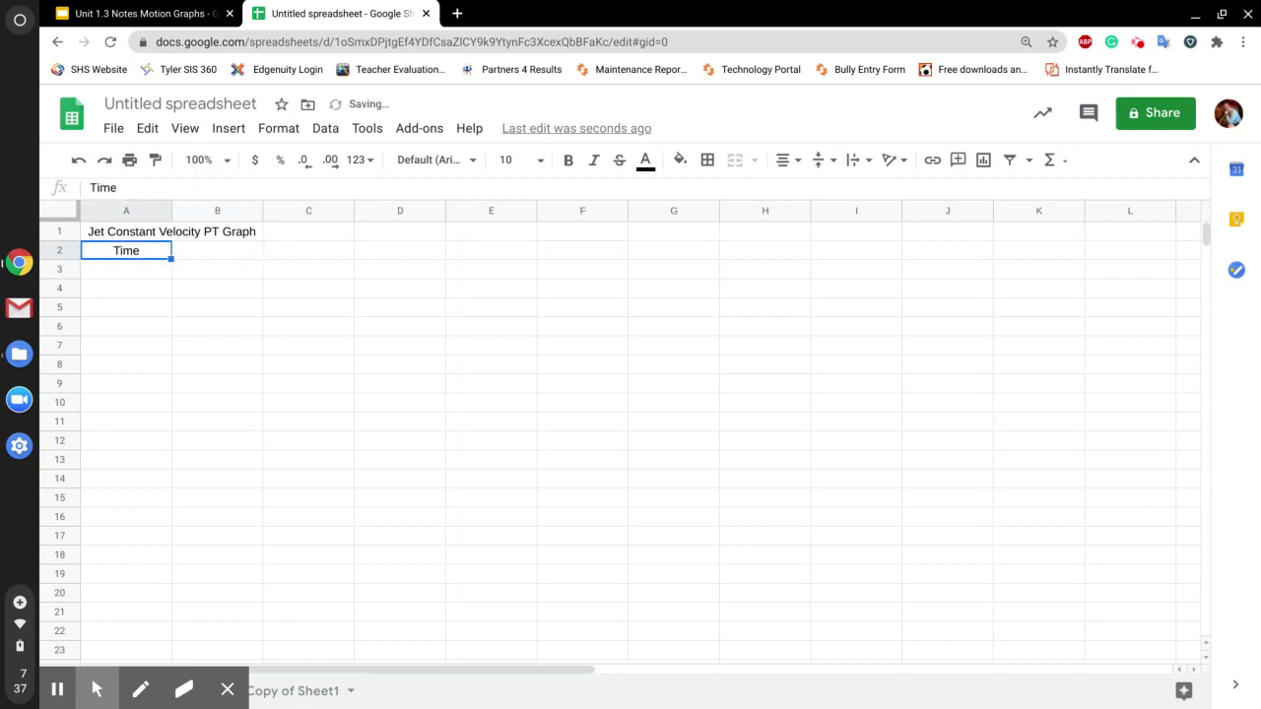
pyautogui.doubleClick(143, 255)
pyautogui.write('(s)')
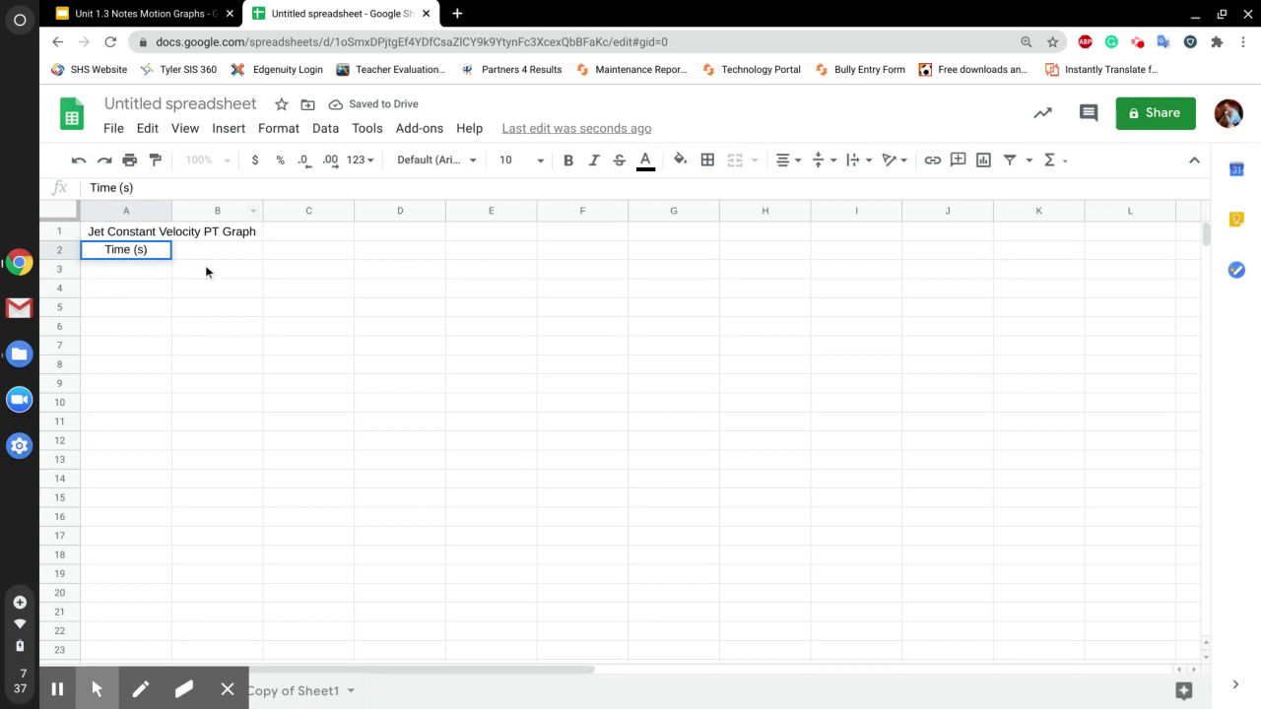
pyautogui.doubleClick(201, 250)
pyautogui.write('Position (m)')
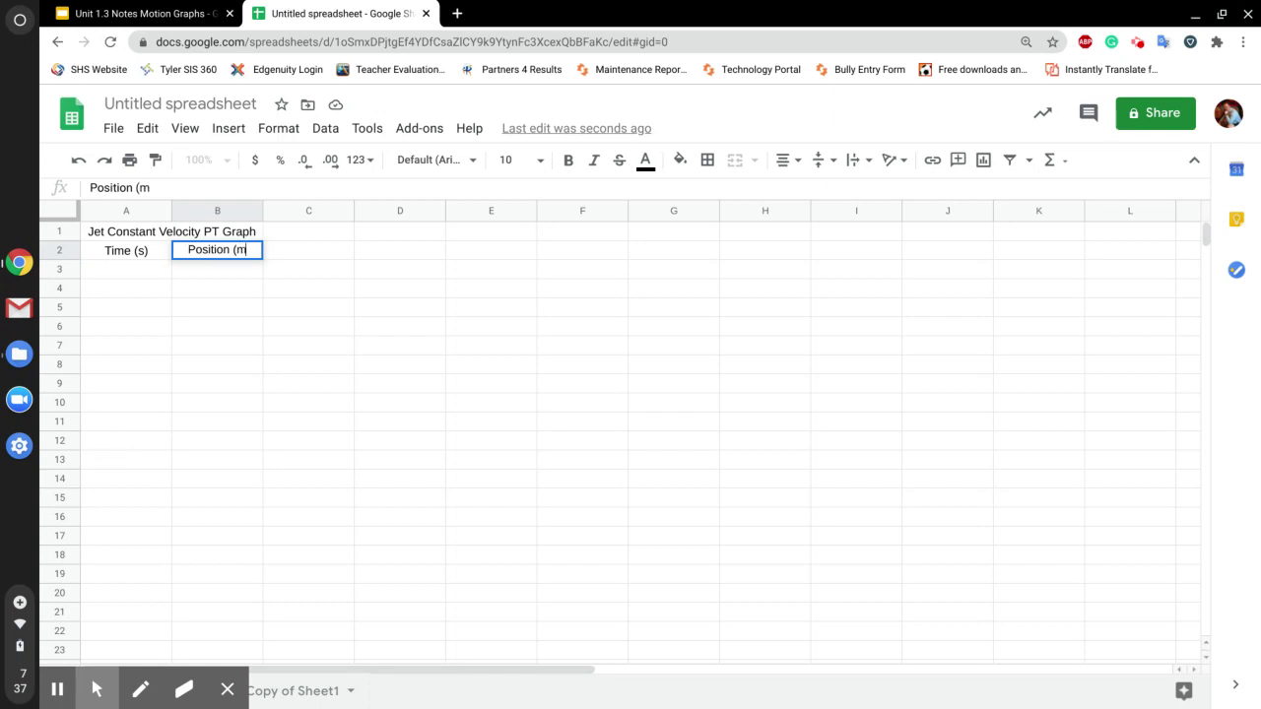
# - Enter 1 and 2 in A3 and A4, and extend the series down to 12 in A14
pyautogui.click(115, 274)
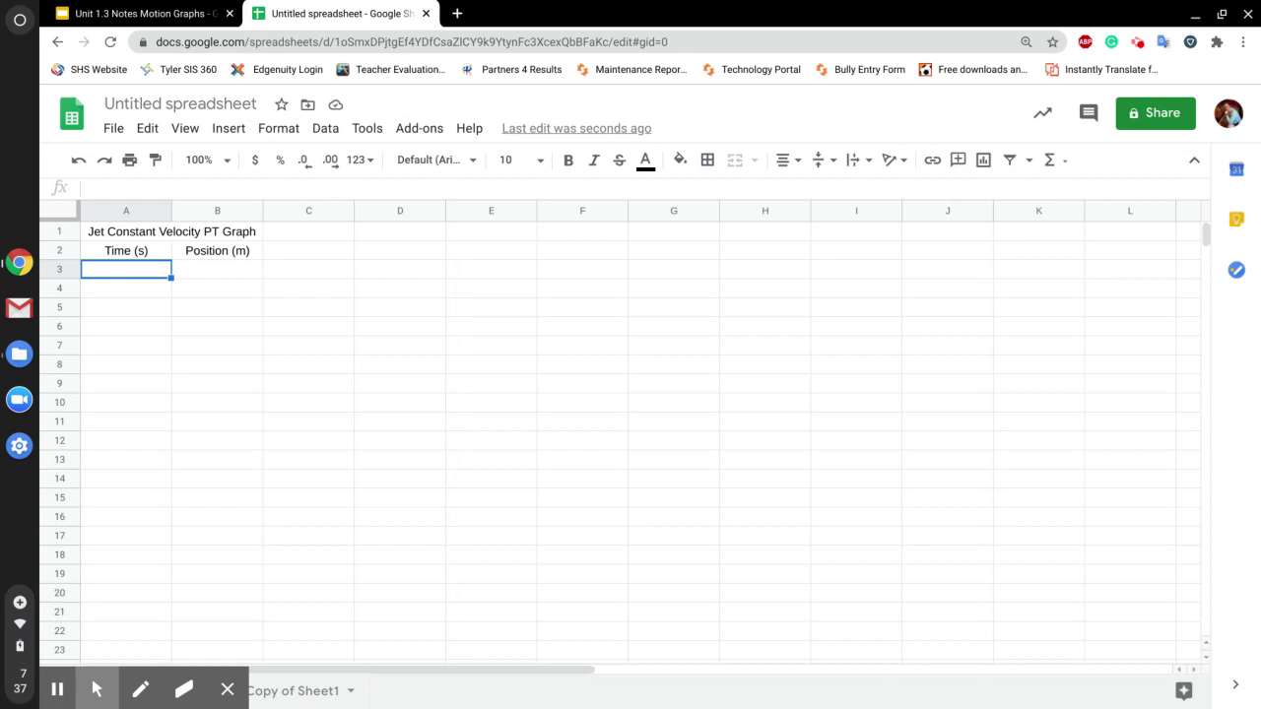
pyautogui.doubleClick(117, 273)
pyautogui.write('1')
pyautogui.click(124, 287)
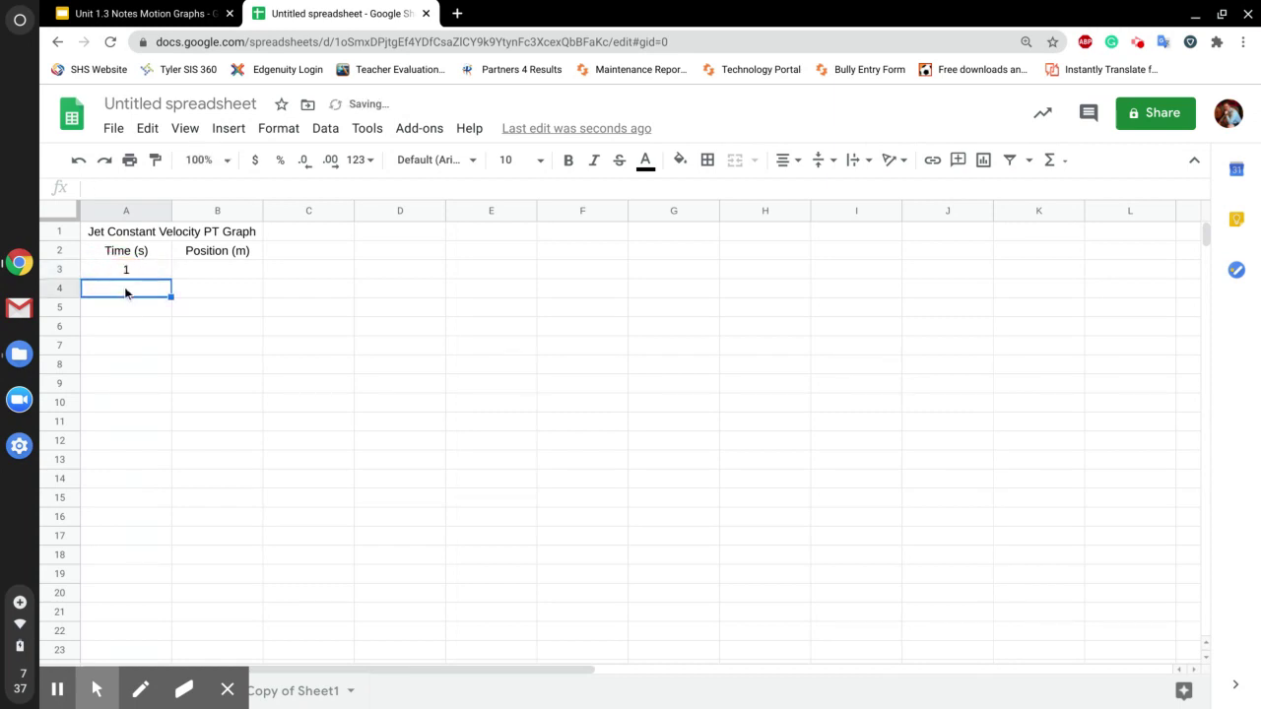
pyautogui.write('2')
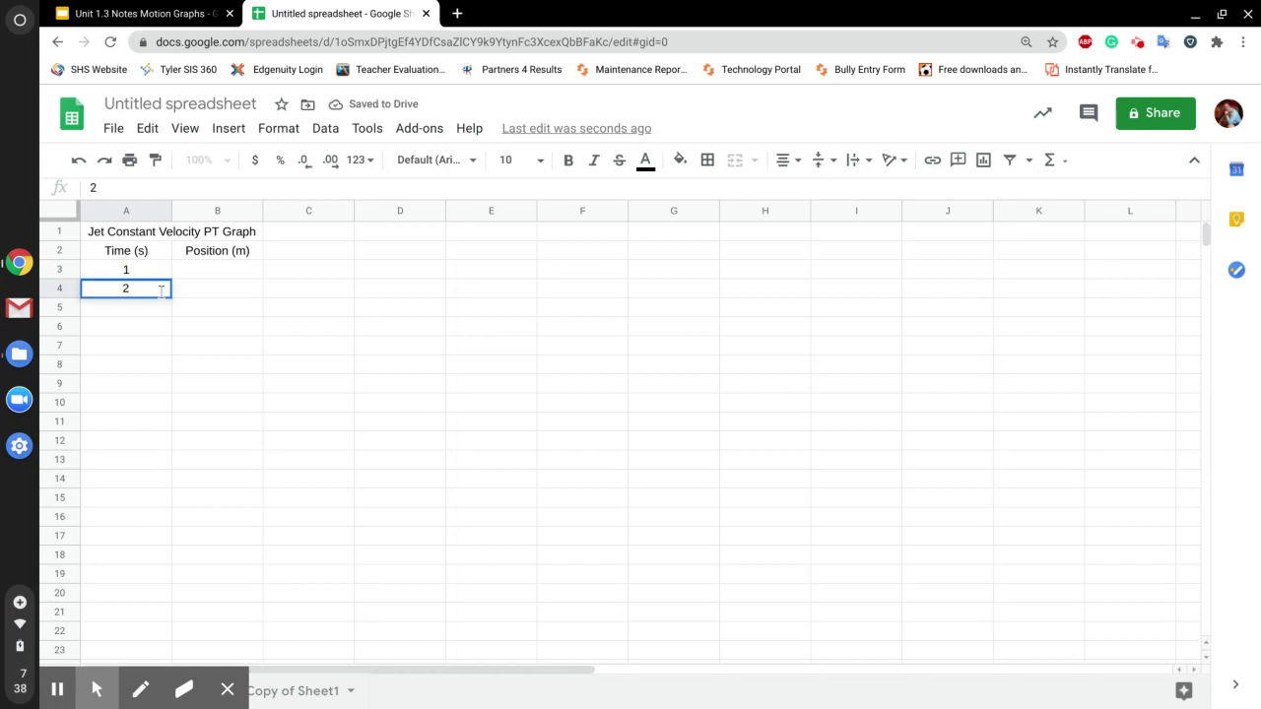
pyautogui.press('Up')
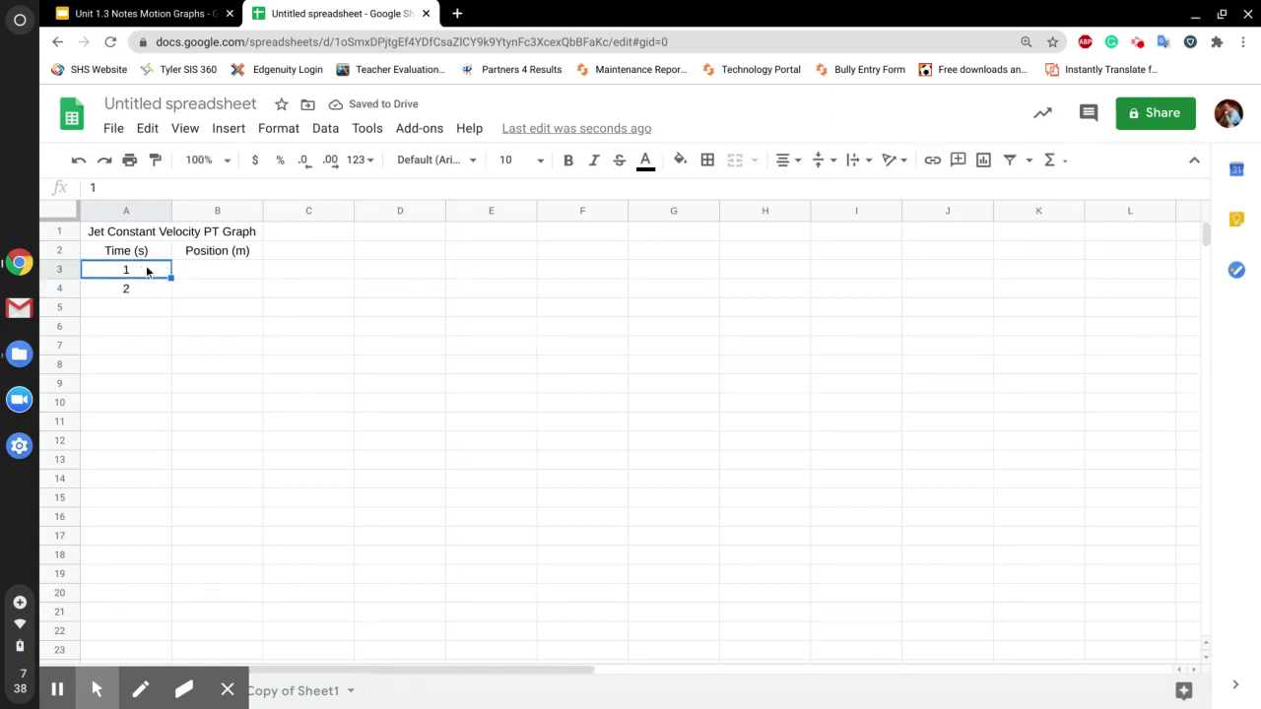
pyautogui.moveTo(161, 273); pyautogui.dragTo(154, 296)
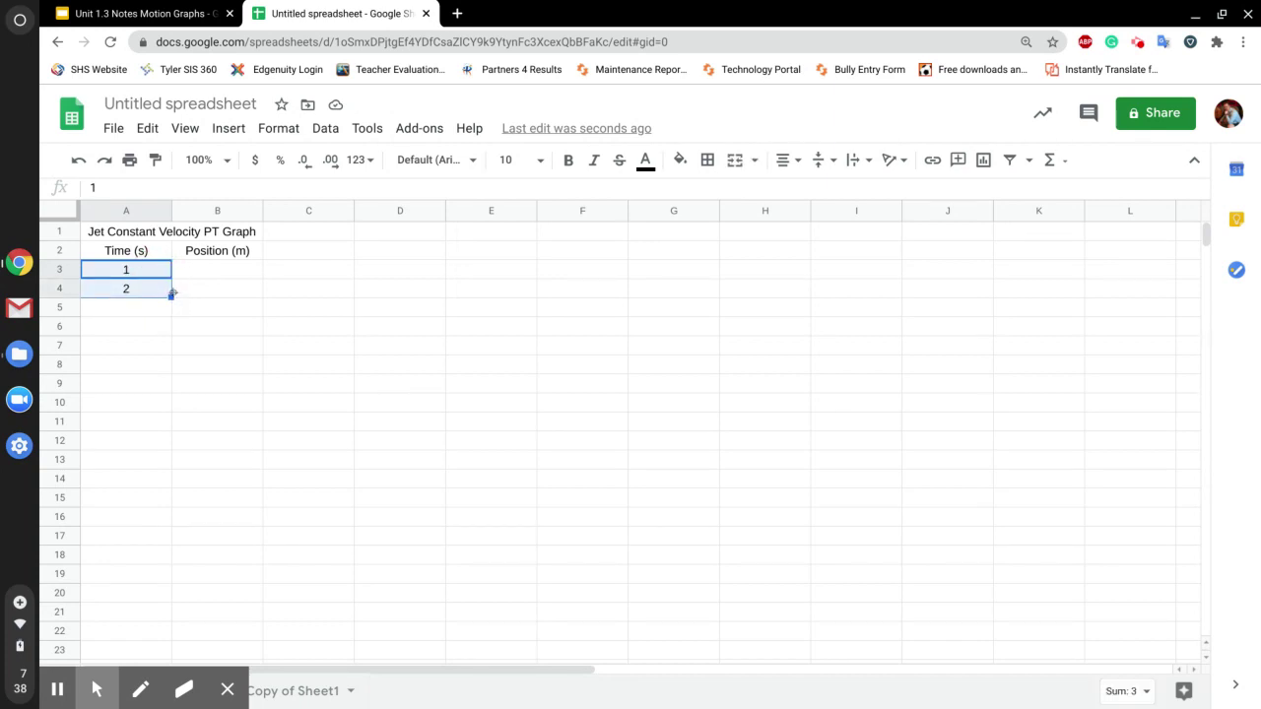
pyautogui.moveTo(170, 298); pyautogui.dragTo(254, 469)
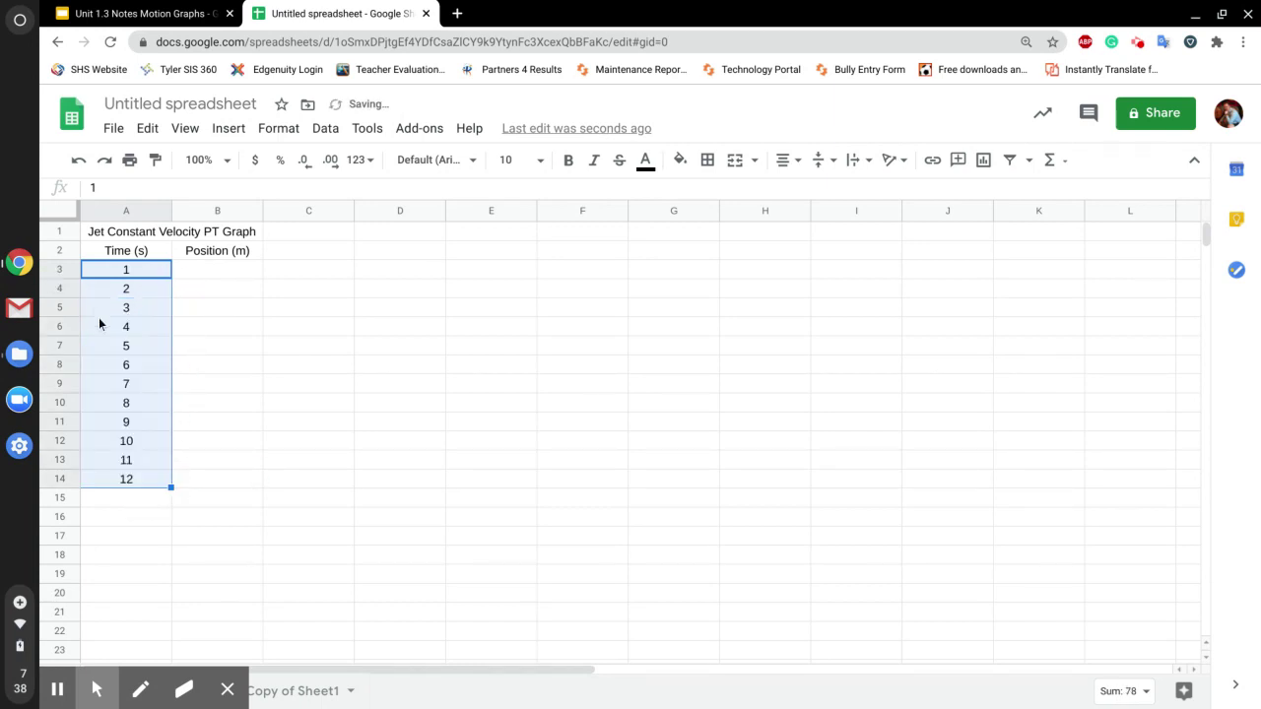
# - Enter 930 in B3 as the position for time 1 s
pyautogui.click(230, 282)
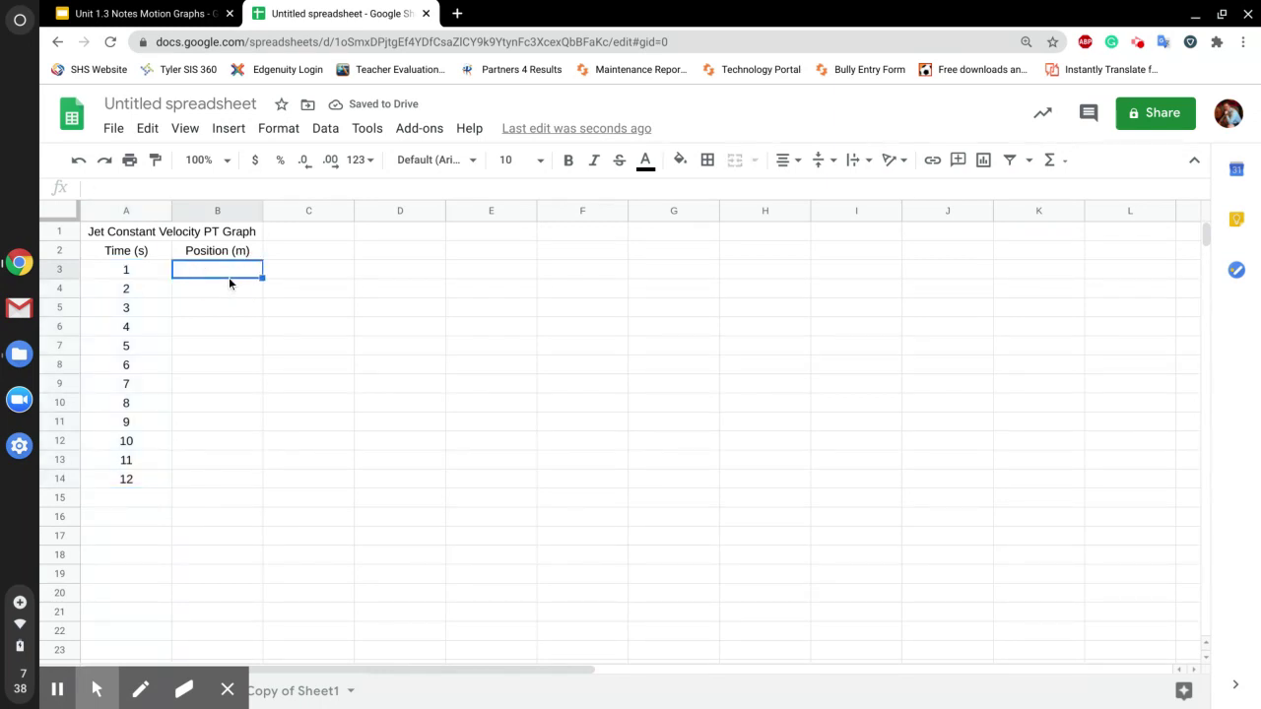
pyautogui.write('930')
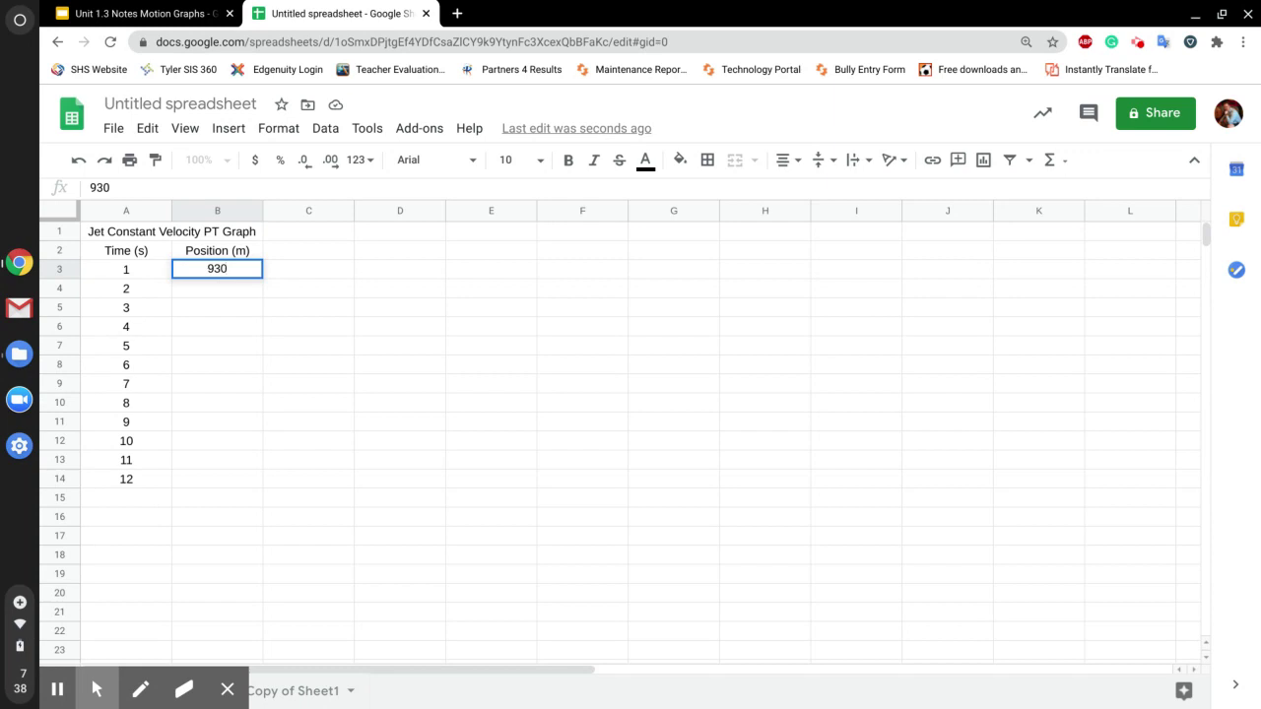
# - Review the military jet problem and the average-velocity displacement equation in the Unit 1.3 Notes Motion Graphs slides, returning to the spreadsheet
pyautogui.hotkey('ctrl', 'Tab')
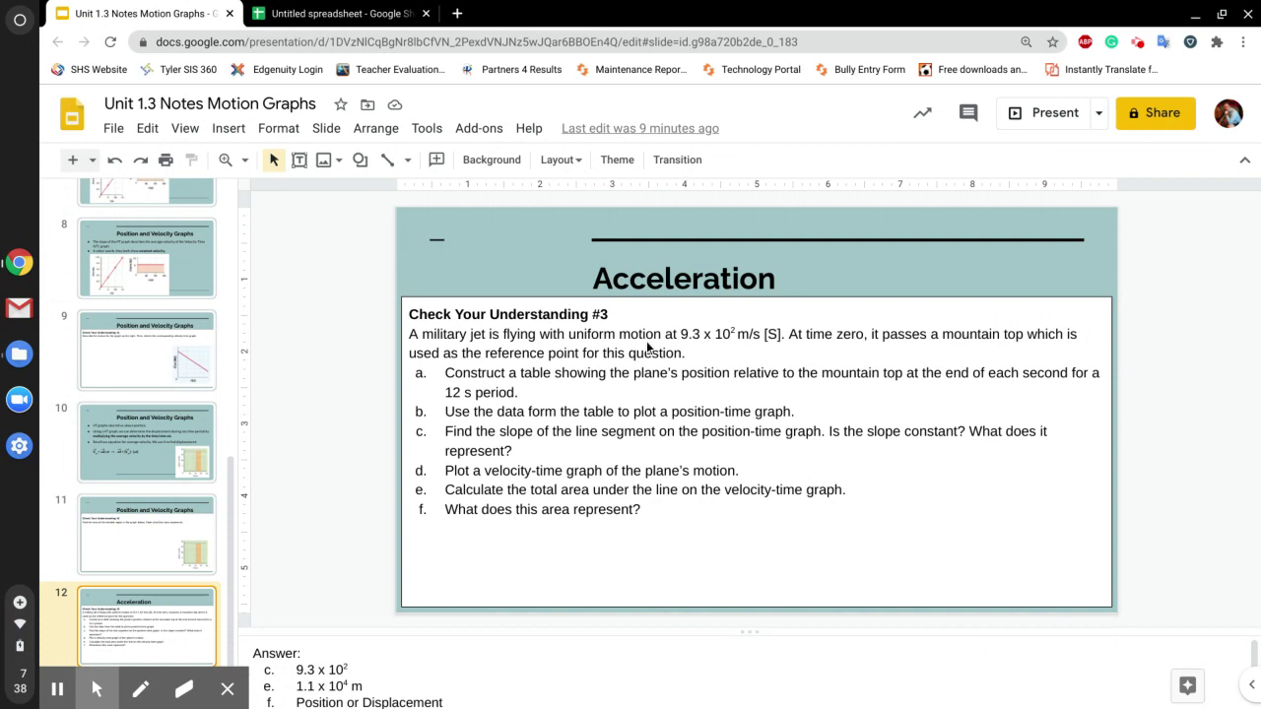
pyautogui.click(335, 12)
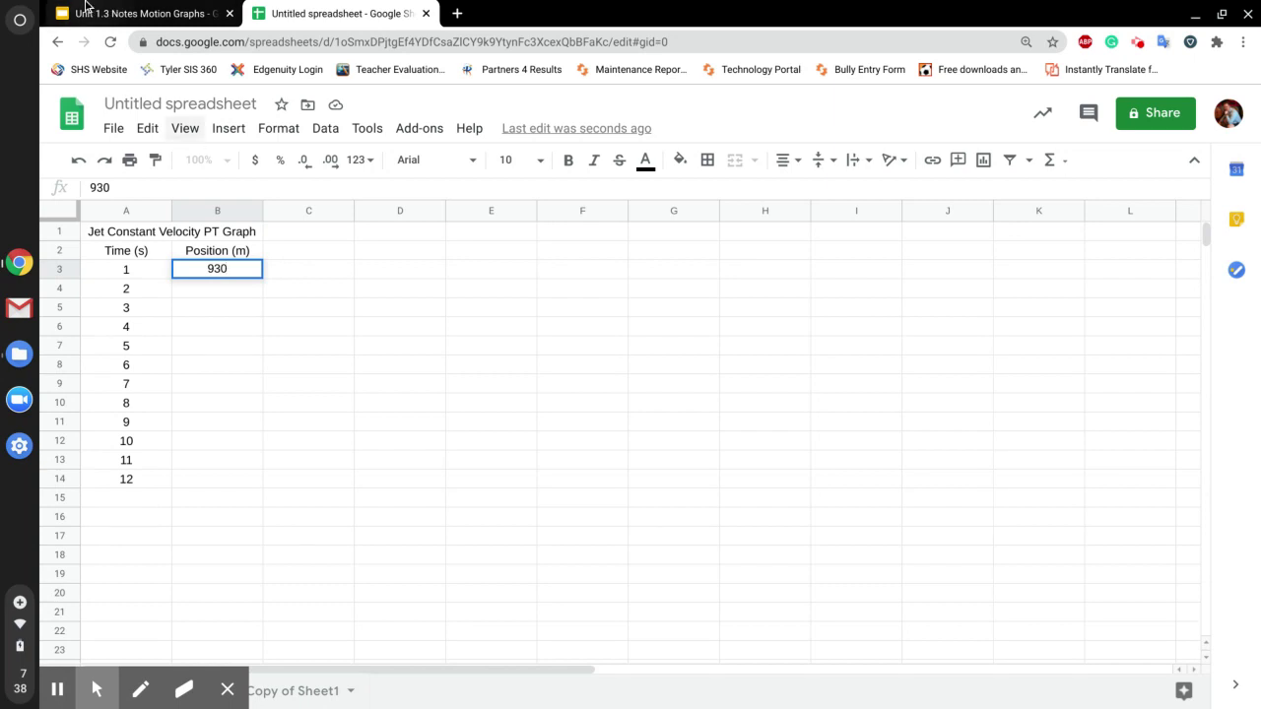
pyautogui.click(86, 5)
pyautogui.click(147, 456)
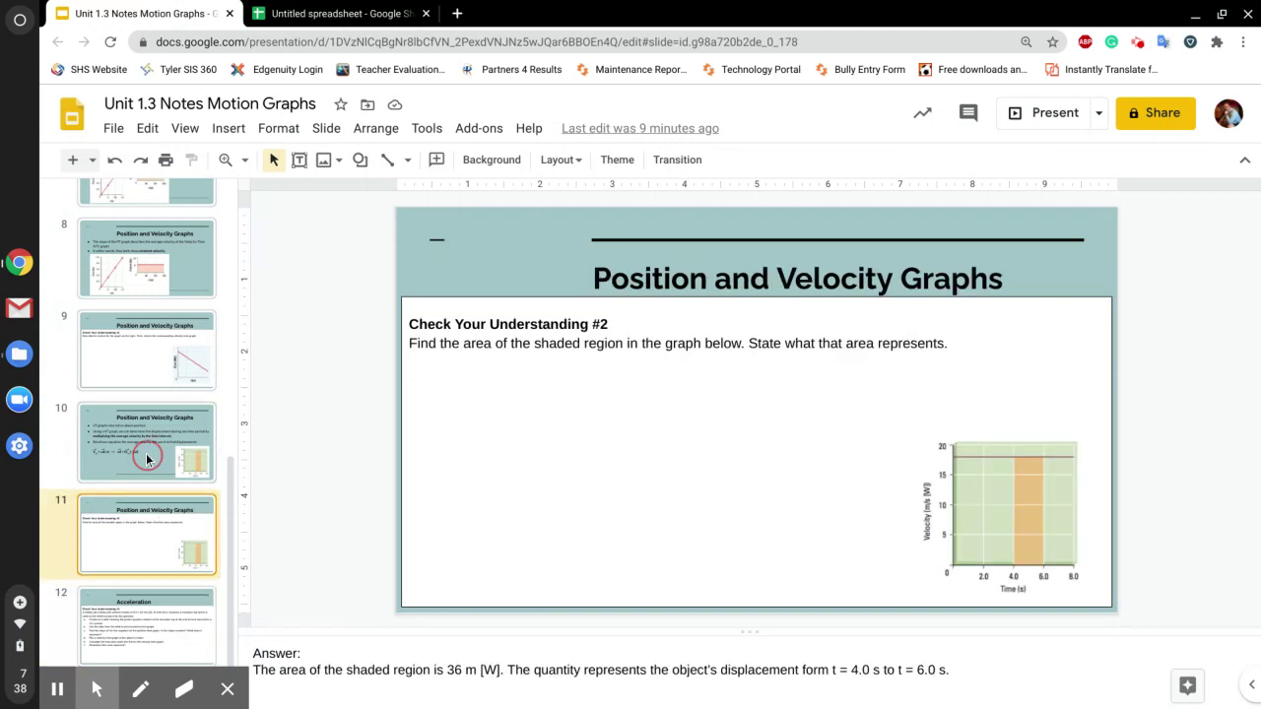
pyautogui.click(146, 455)
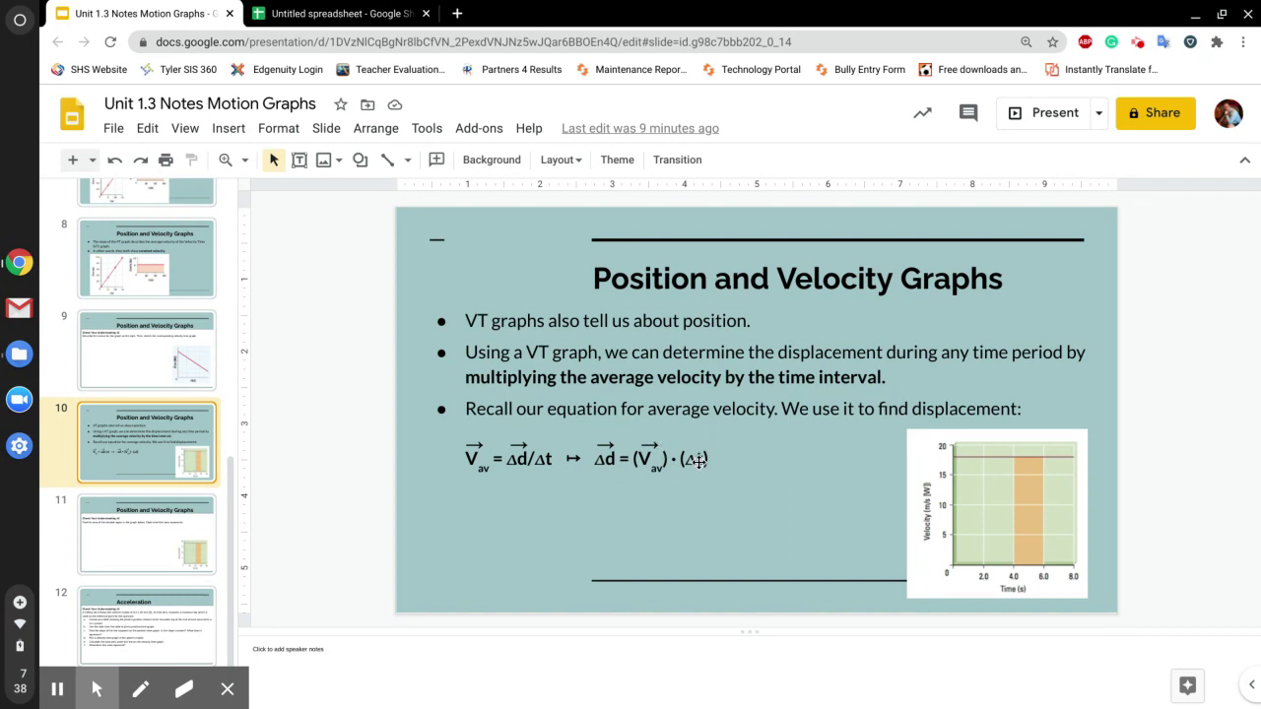
pyautogui.click(300, 14)
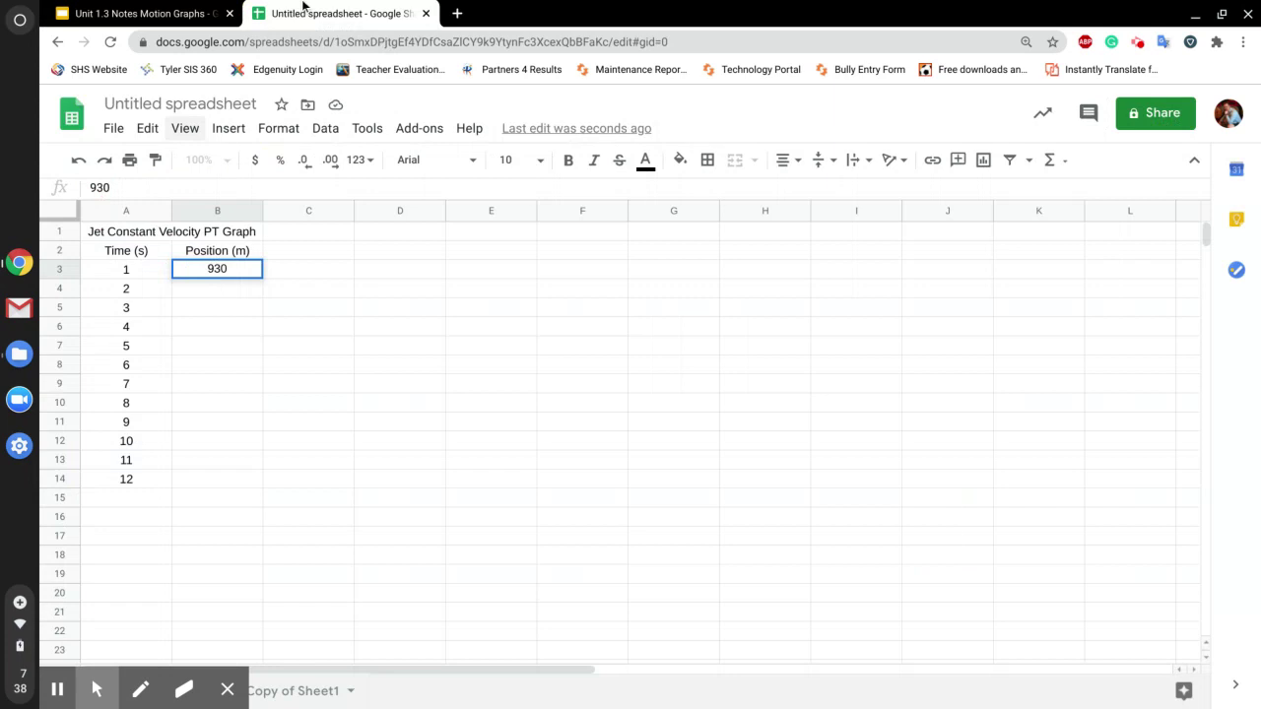
# - Enter 1860 in B4 and extend the position series from B3:B4 down to B14
pyautogui.click(221, 285)
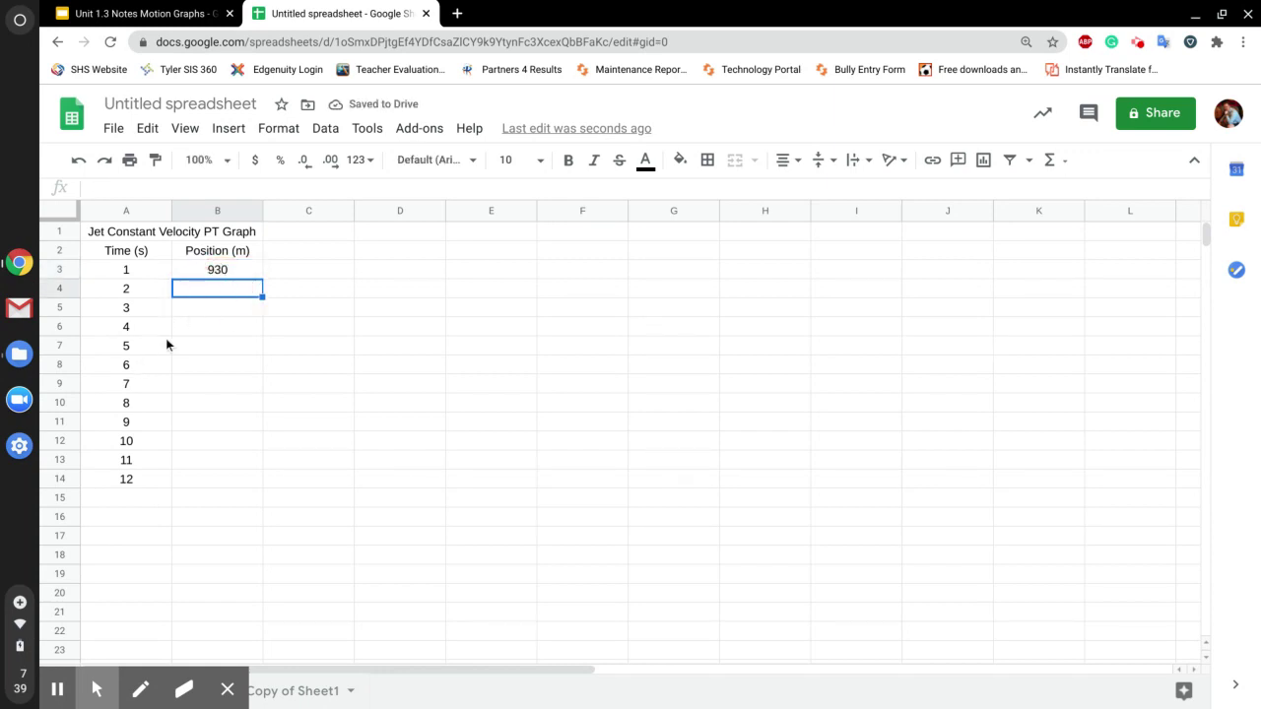
pyautogui.click(223, 274)
pyautogui.click(224, 292)
pyautogui.write('1860')
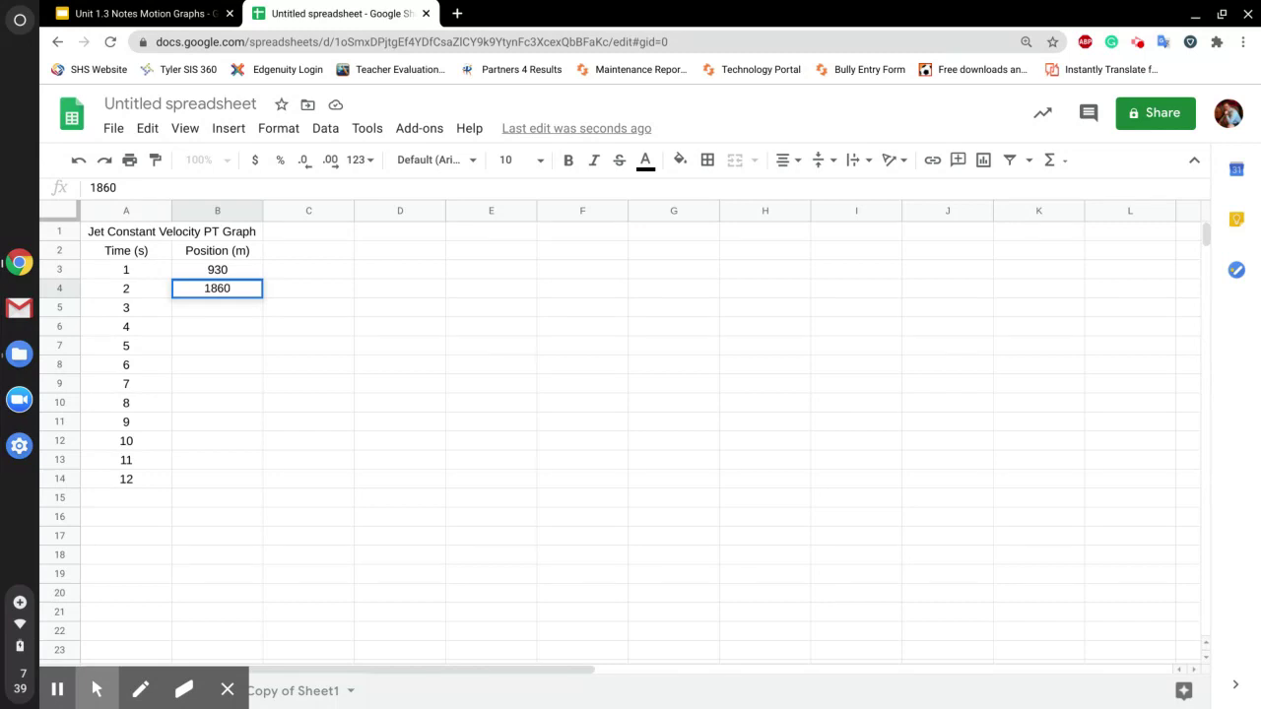
pyautogui.click(236, 269)
pyautogui.moveTo(236, 269); pyautogui.dragTo(247, 479)
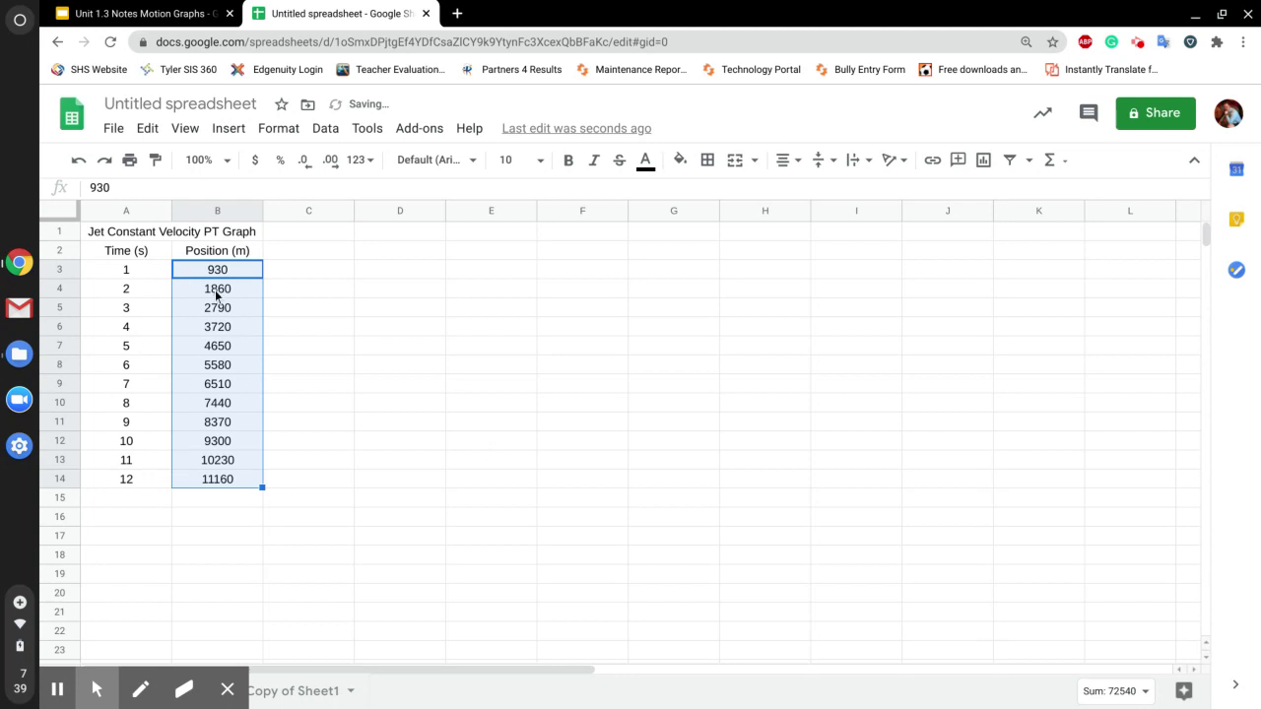
pyautogui.click(313, 293)
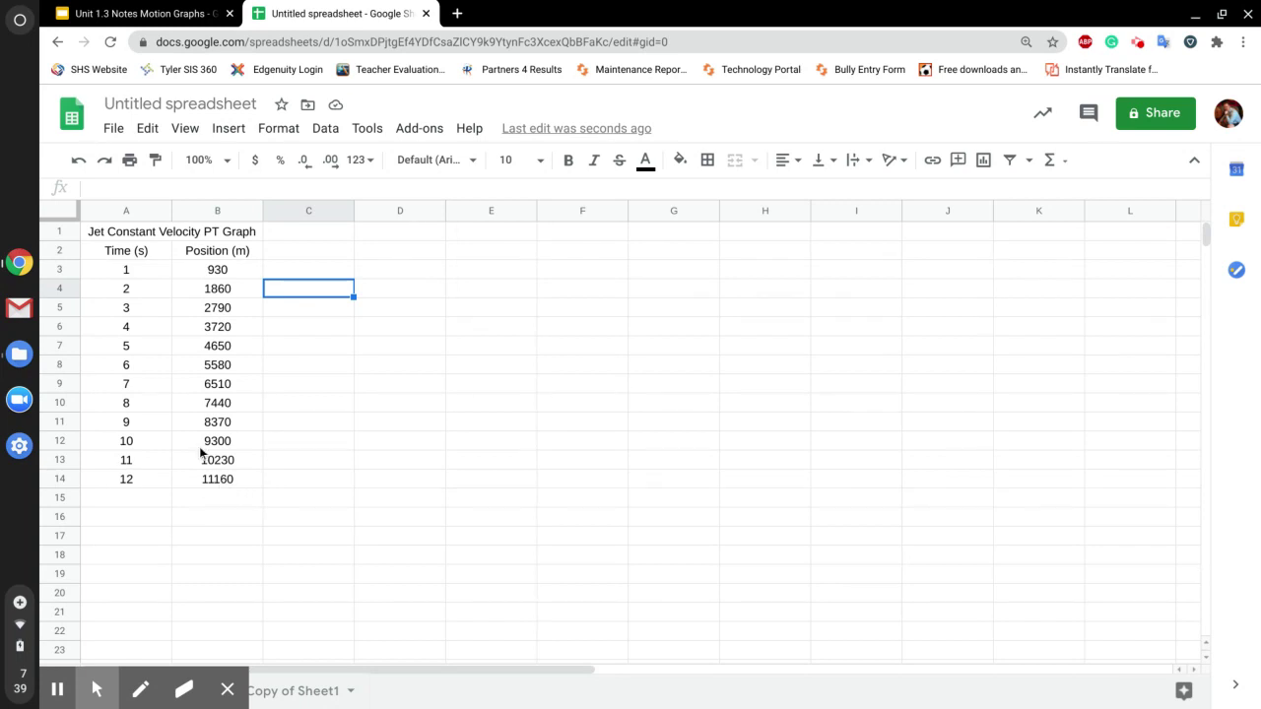
pyautogui.click(363, 404)
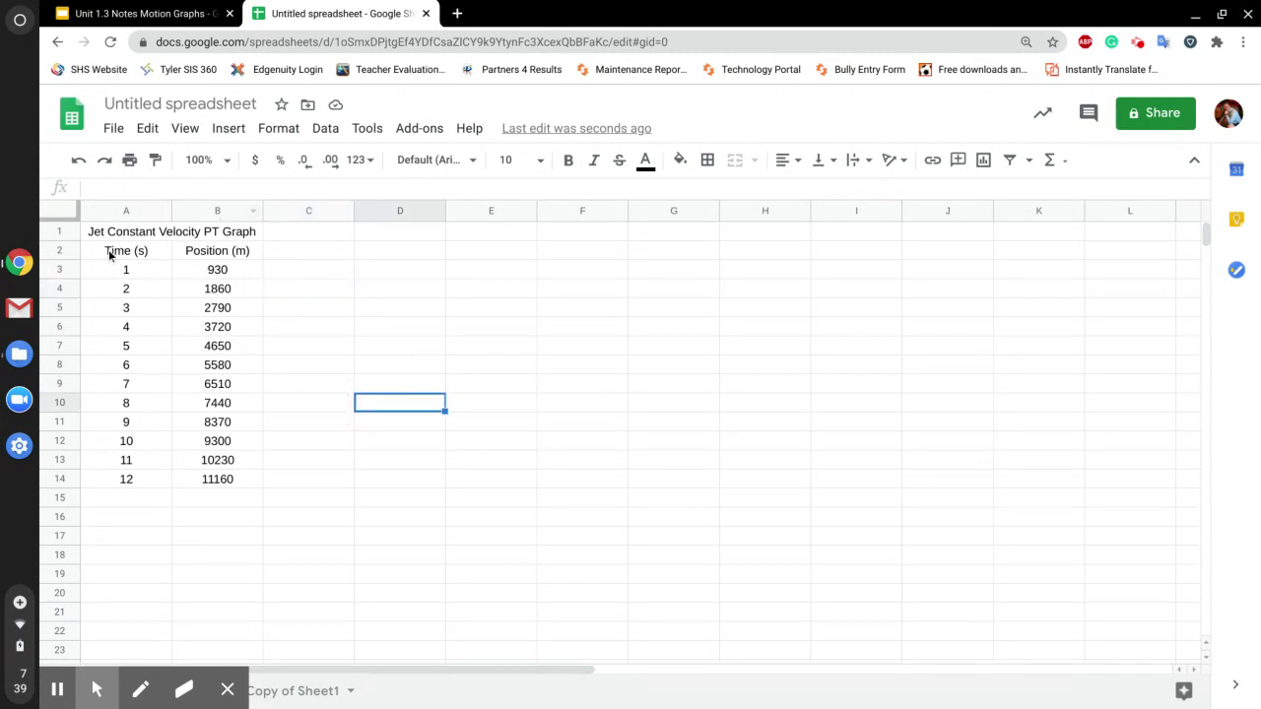
# - Insert a chart from the range A2:B14 and move it clear of the data table
pyautogui.moveTo(123, 257); pyautogui.dragTo(231, 482)
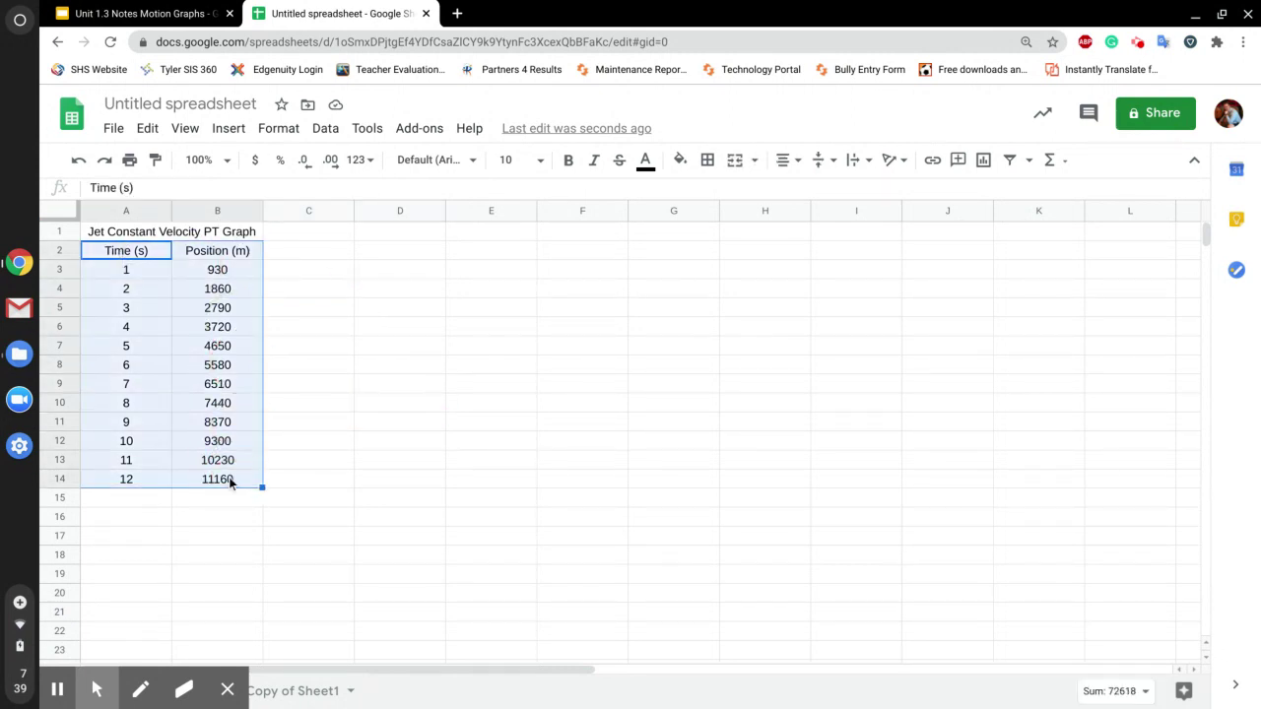
pyautogui.click(228, 131)
pyautogui.click(296, 388)
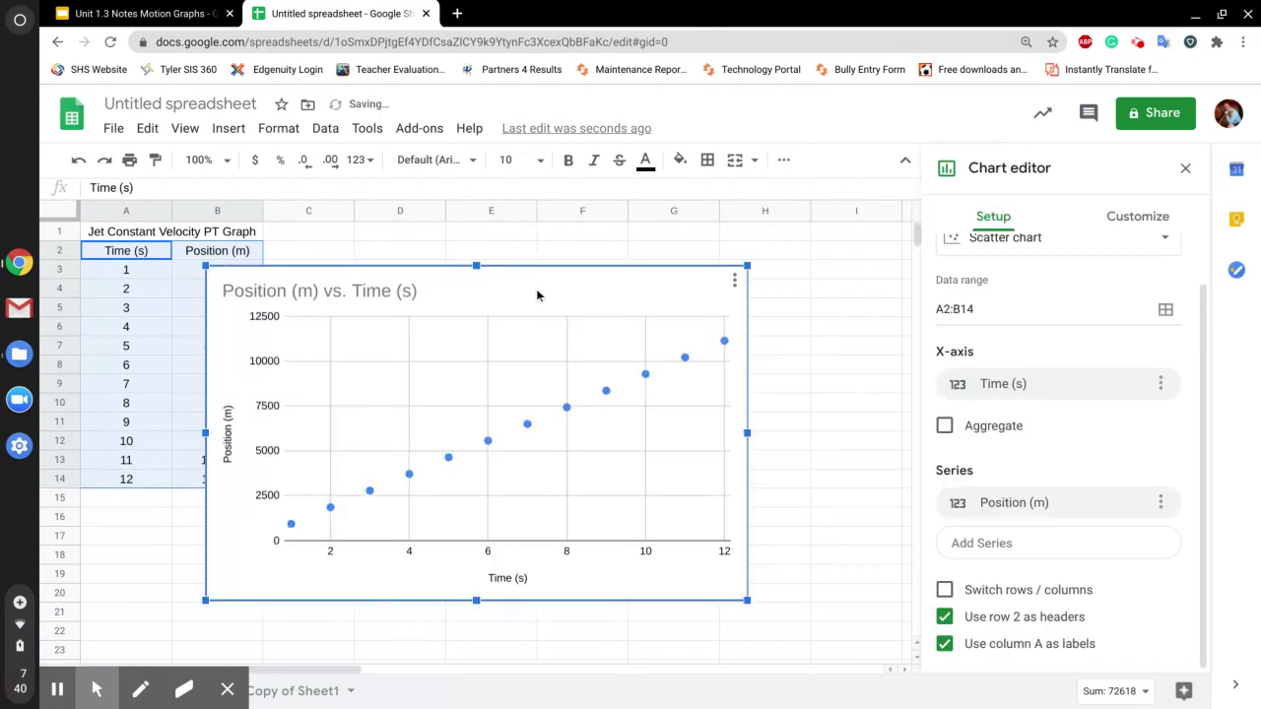
pyautogui.moveTo(630, 285); pyautogui.dragTo(717, 272)
# - Change the chart type to the suggested line chart
pyautogui.scroll(1, 1059, 355)
pyautogui.scroll(2, 1059, 355)
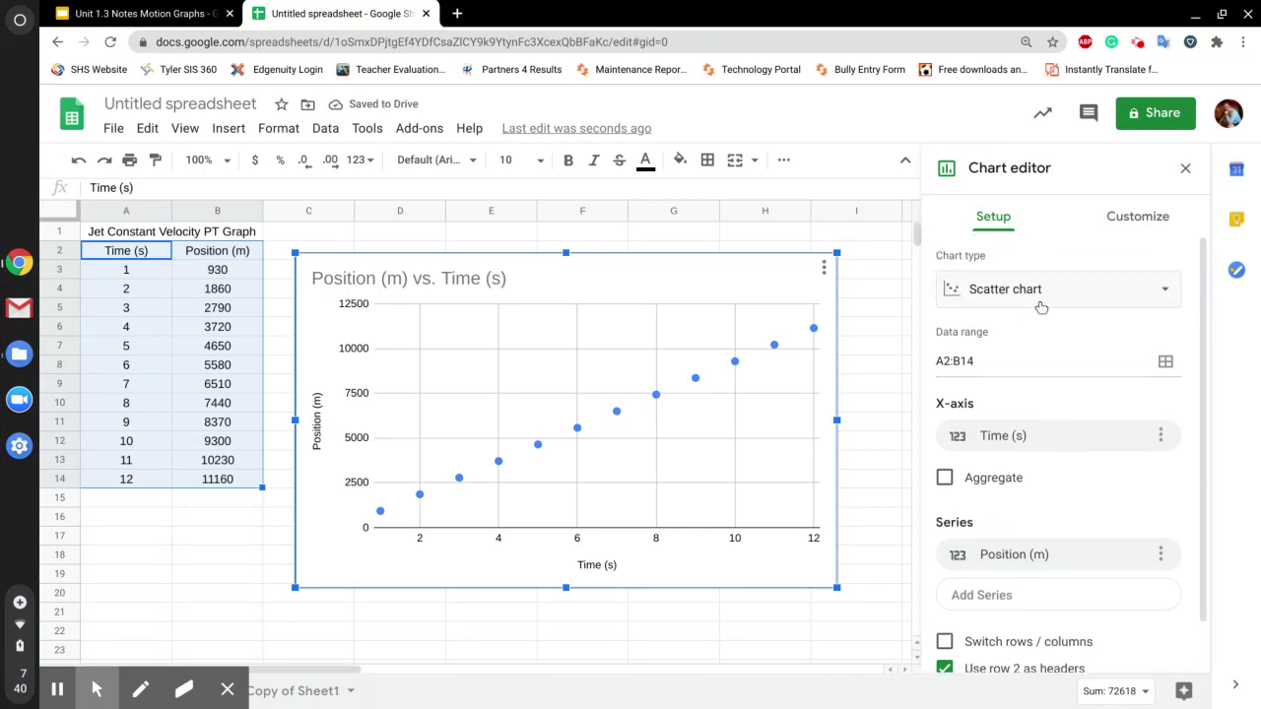
pyautogui.click(1040, 302)
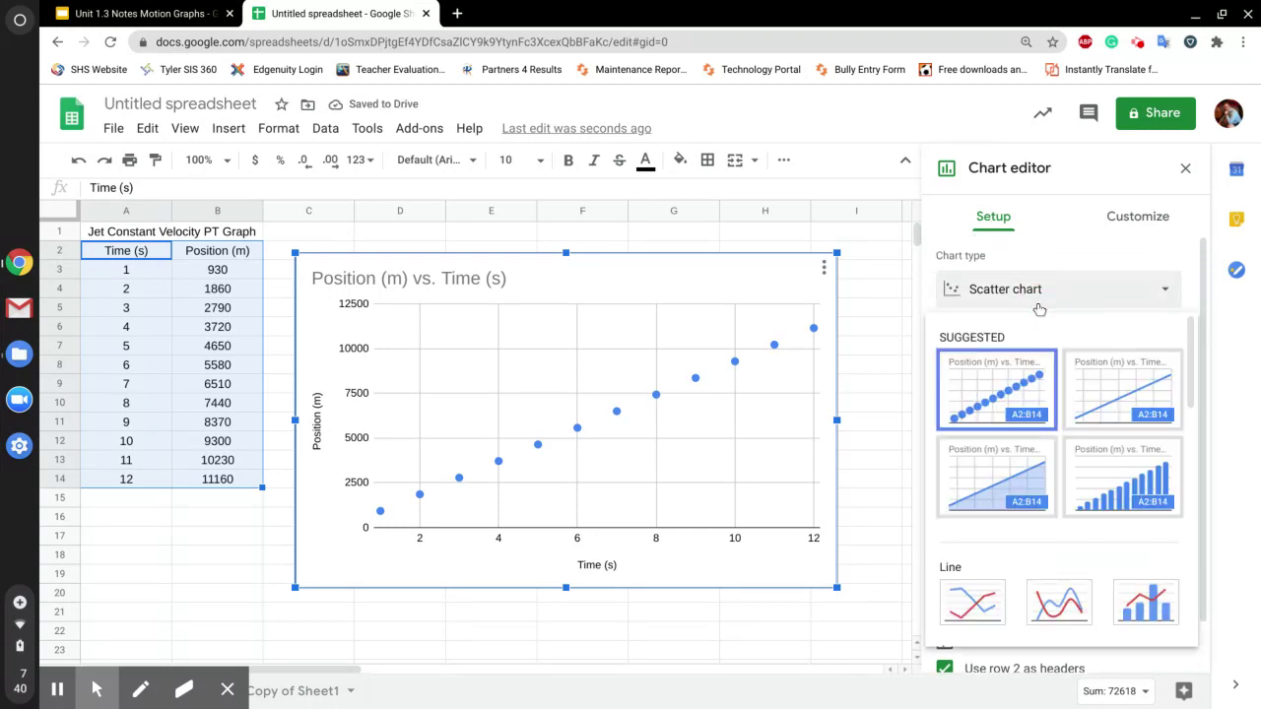
pyautogui.scroll(-1, 1093, 404)
pyautogui.scroll(1, 1093, 404)
pyautogui.click(1093, 399)
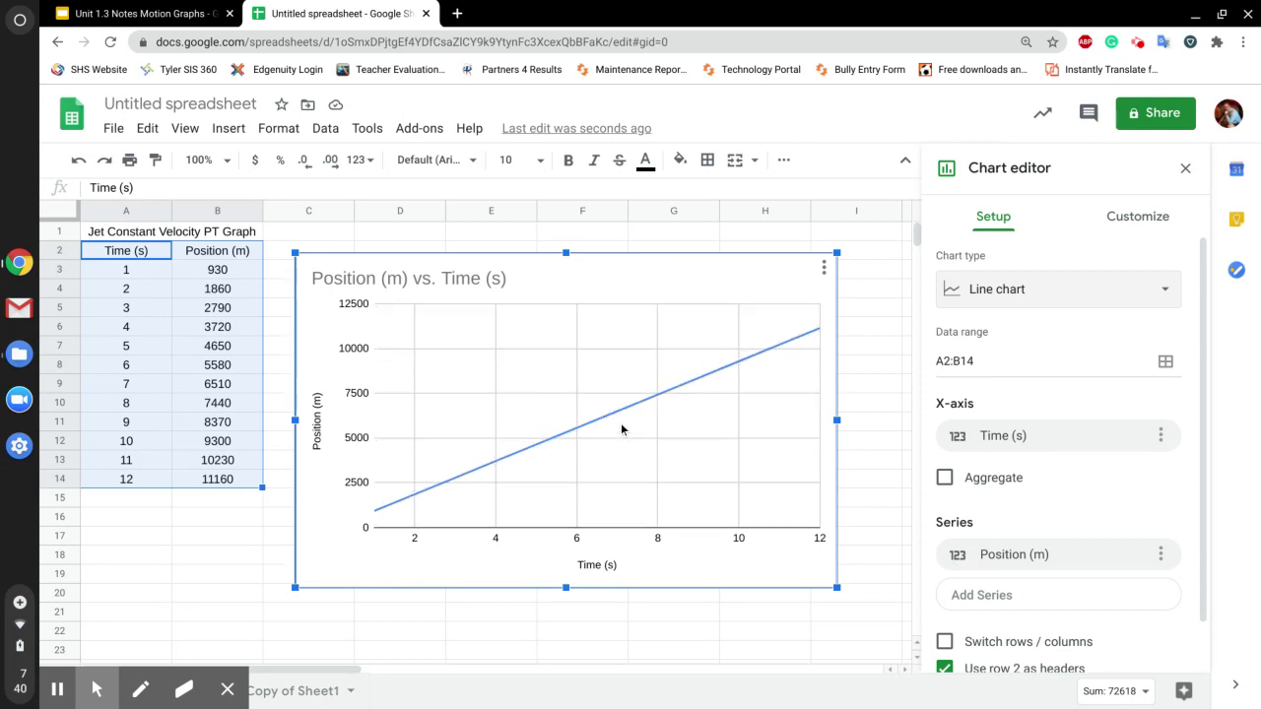
# - Replace the chart title with "Jet Constant Velocity PT Graph"
pyautogui.click(417, 280)
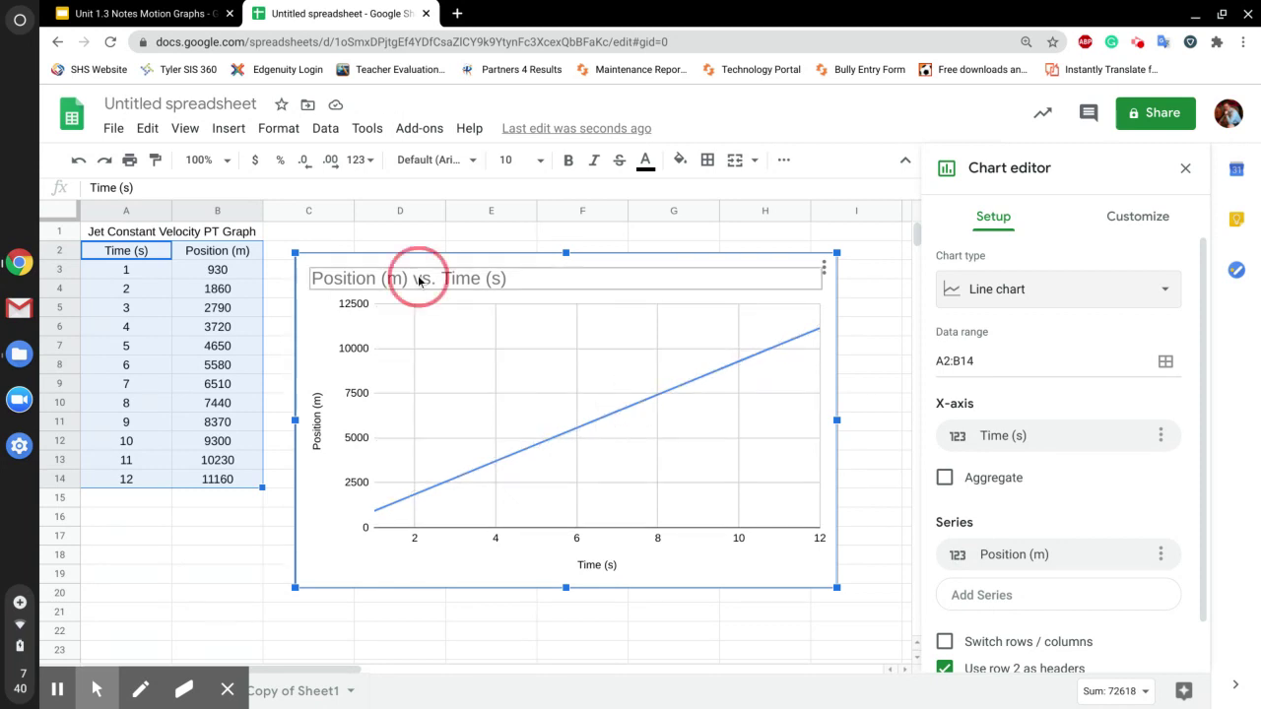
pyautogui.write('Je')
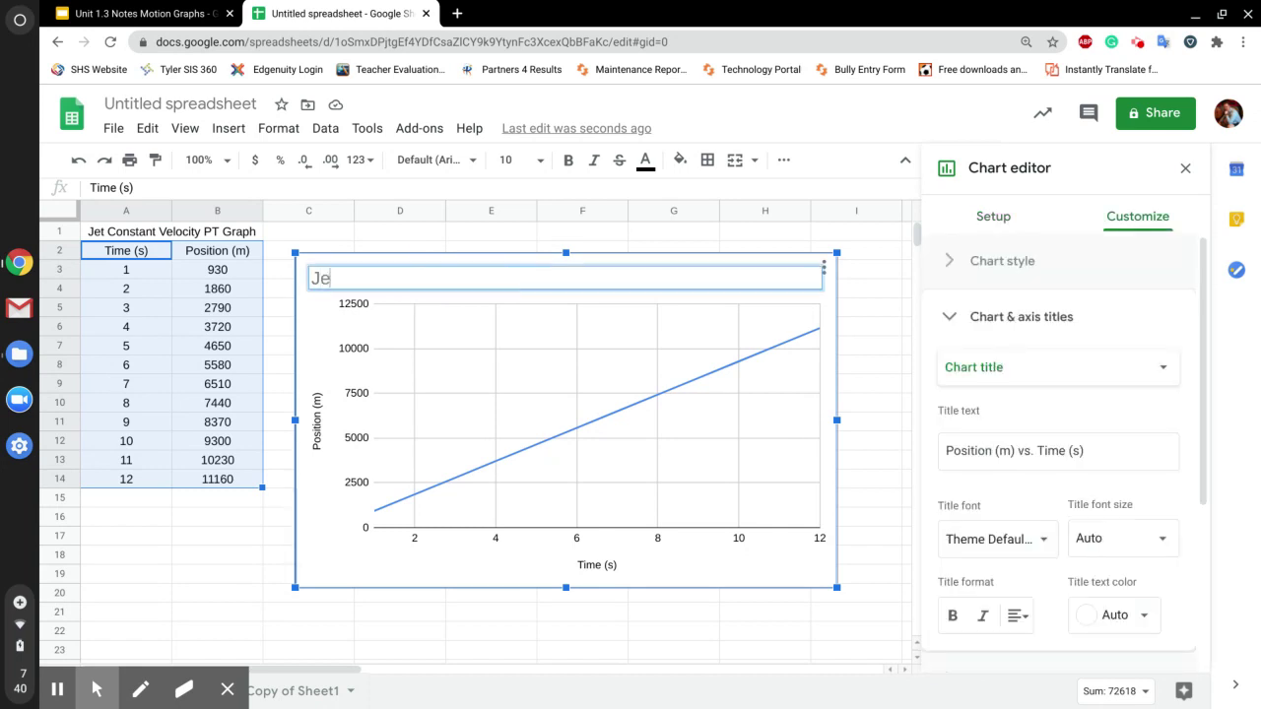
pyautogui.write('t Constant Velocity PT ')
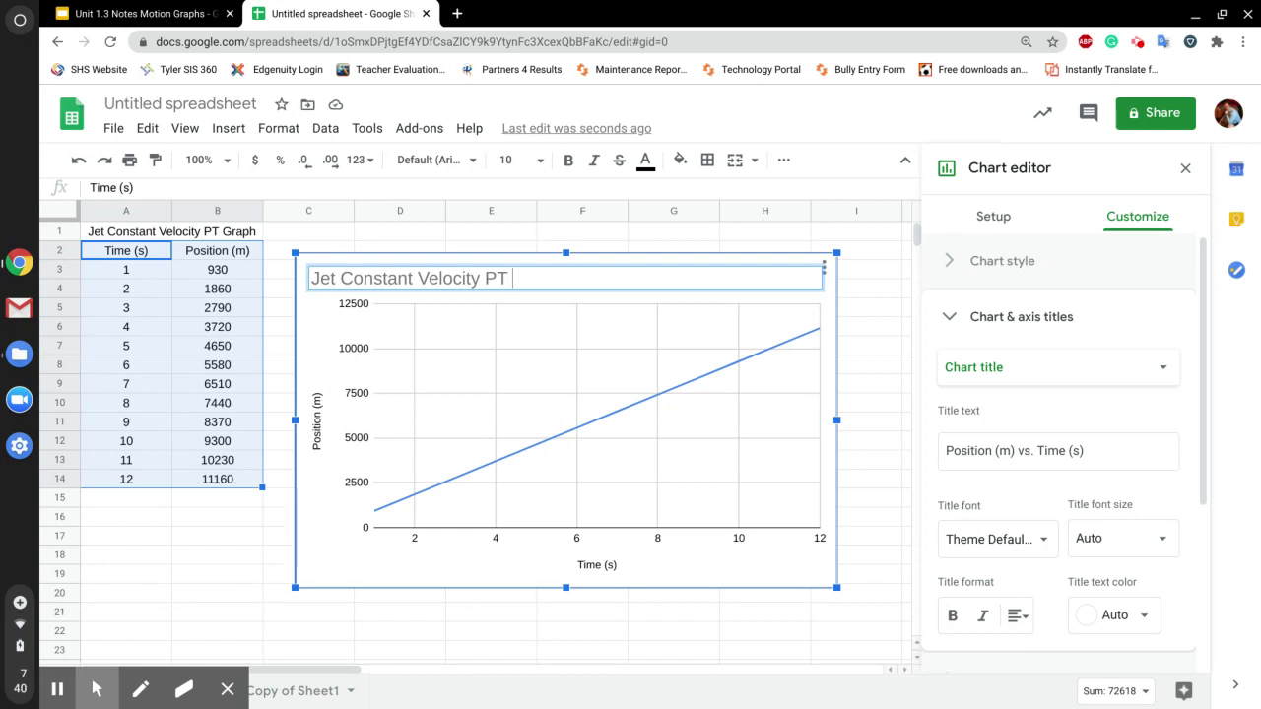
pyautogui.write('Graph')
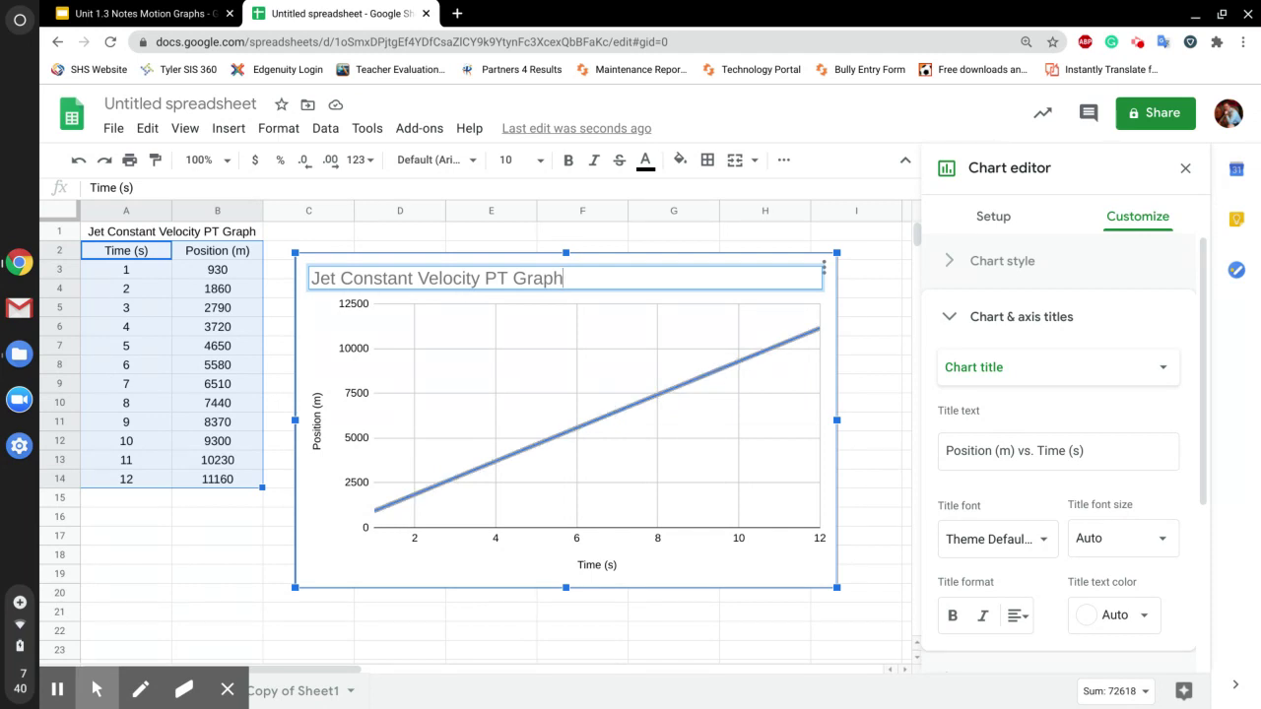
# - Switch to the Unit 1.3 Notes Motion Graphs presentation and correct "form" to "from" in question b on slide 12
pyautogui.hotkey('ctrl', 'shift', 'Tab')
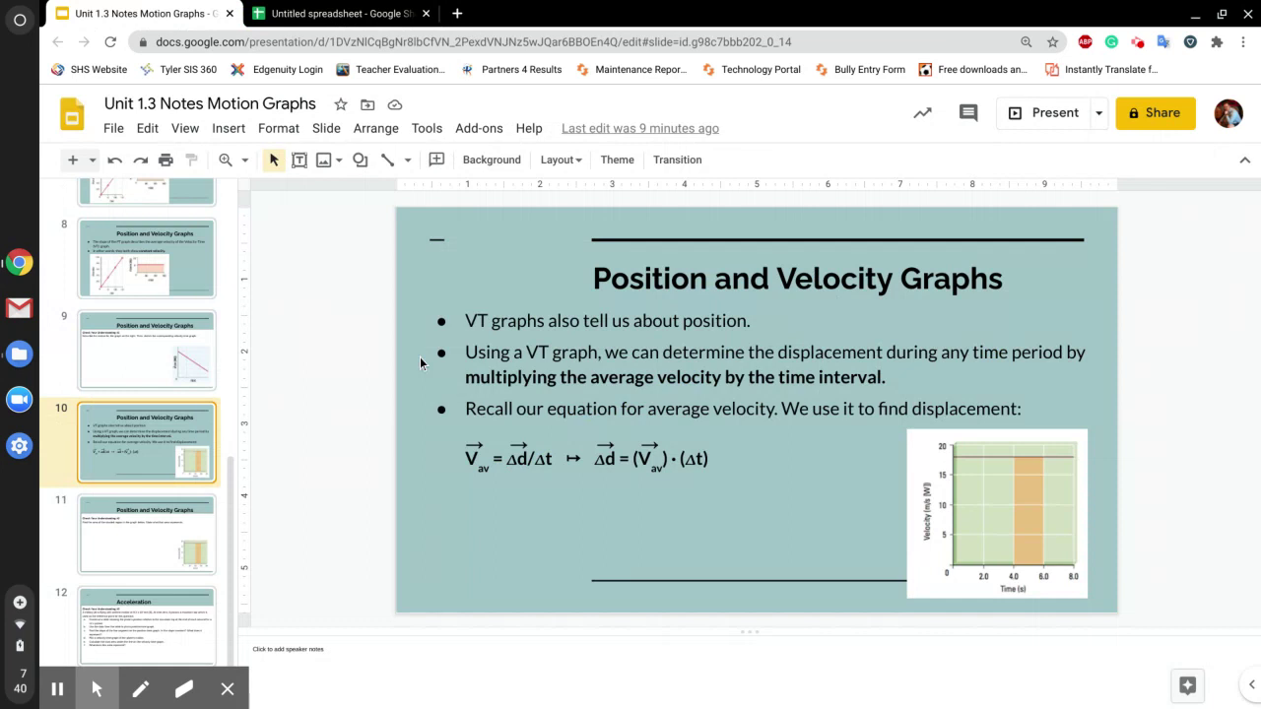
pyautogui.click(141, 647)
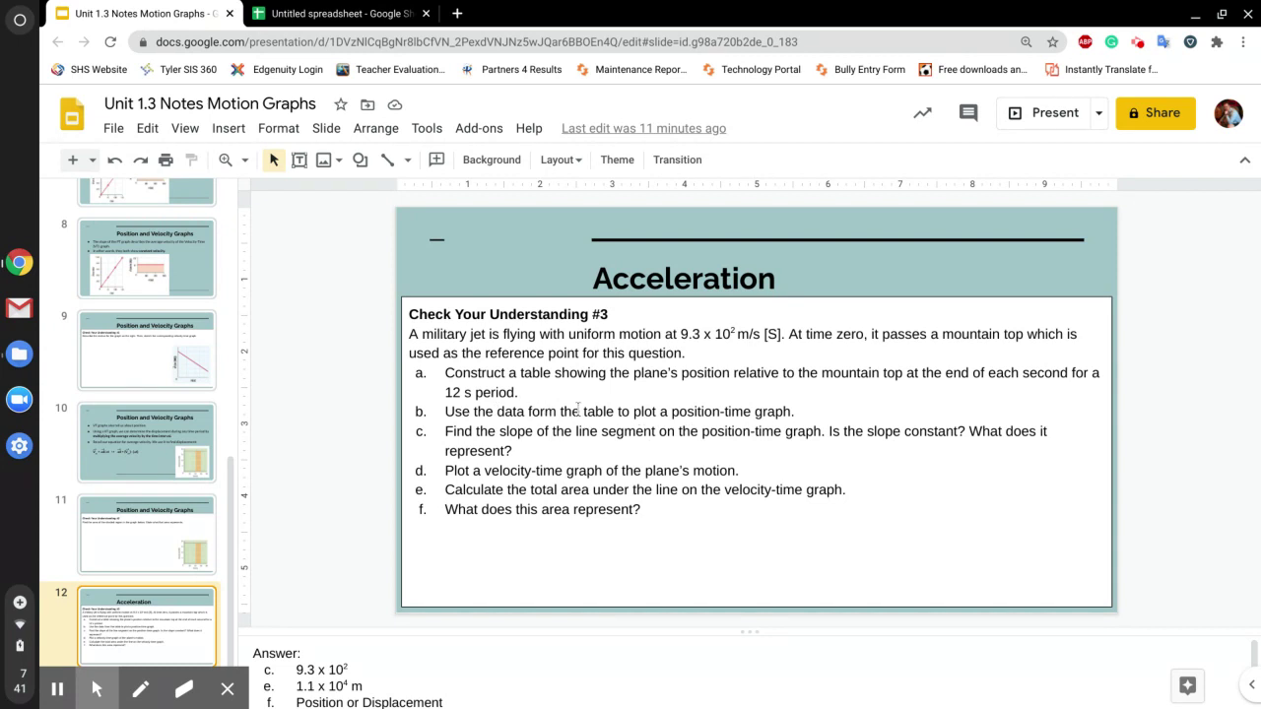
pyautogui.click(610, 470)
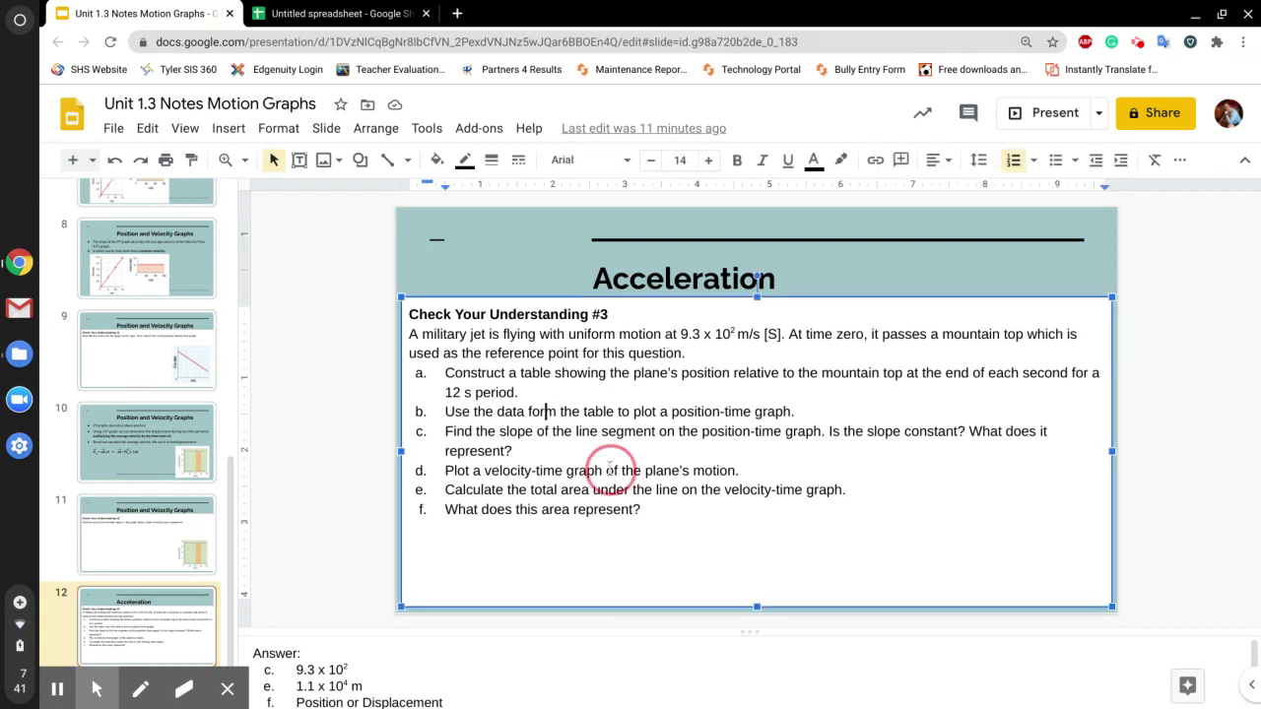
pyautogui.click(544, 412)
pyautogui.press('BackSpace')
pyautogui.press('BackSpace')
pyautogui.write('ro')
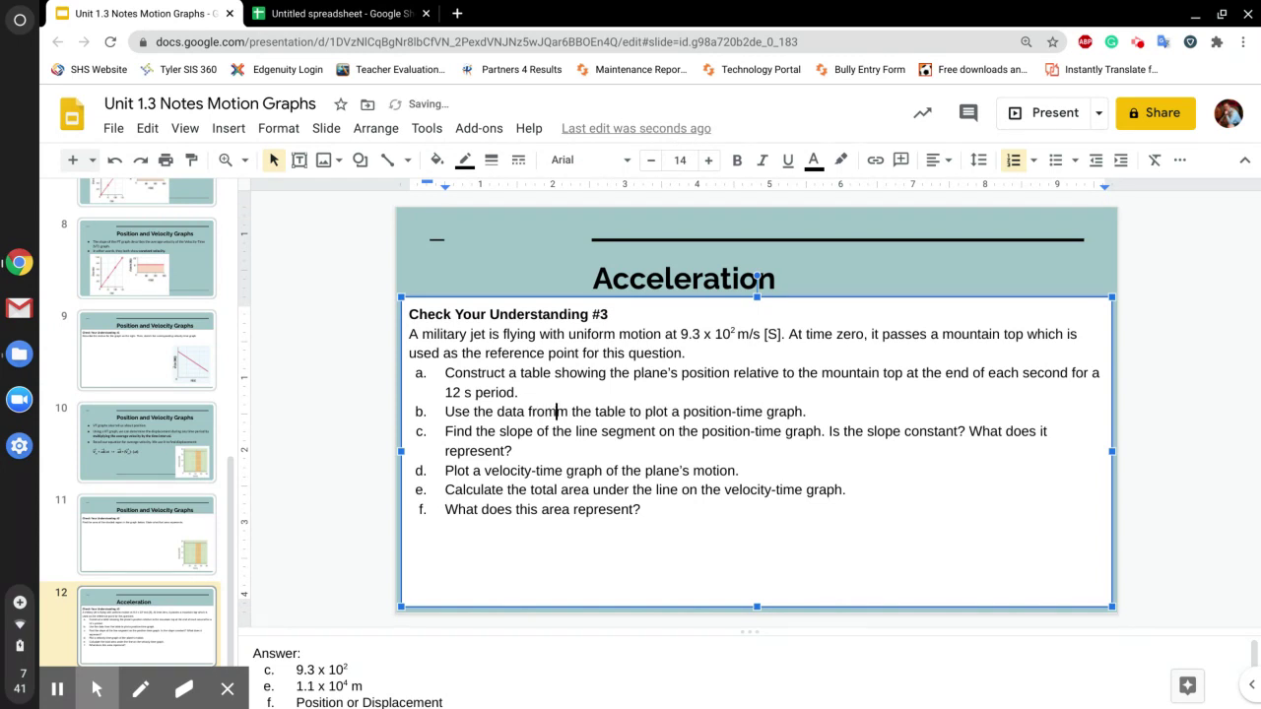
# - Replace the title of slide 12 with "Position and Velocity Graphs"
pyautogui.doubleClick(725, 279)
pyautogui.write('Postii')
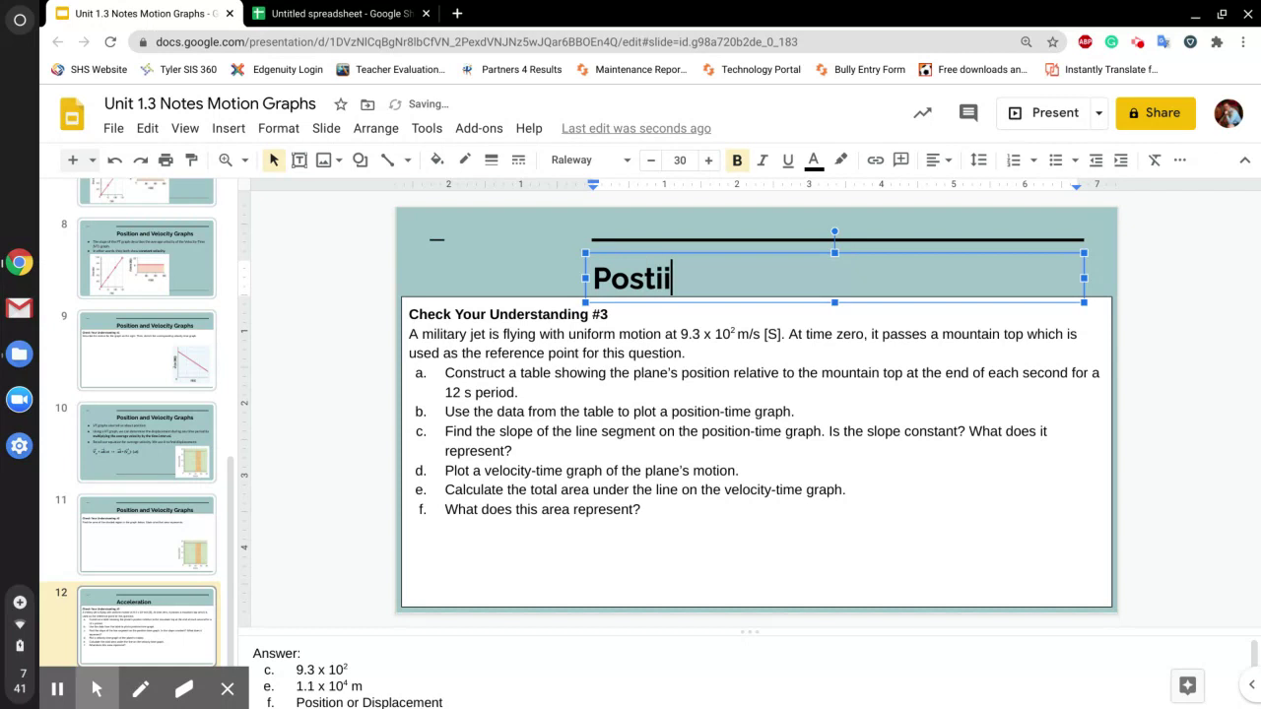
pyautogui.press('BackSpace')
pyautogui.press('BackSpace')
pyautogui.write('ition and Vel')
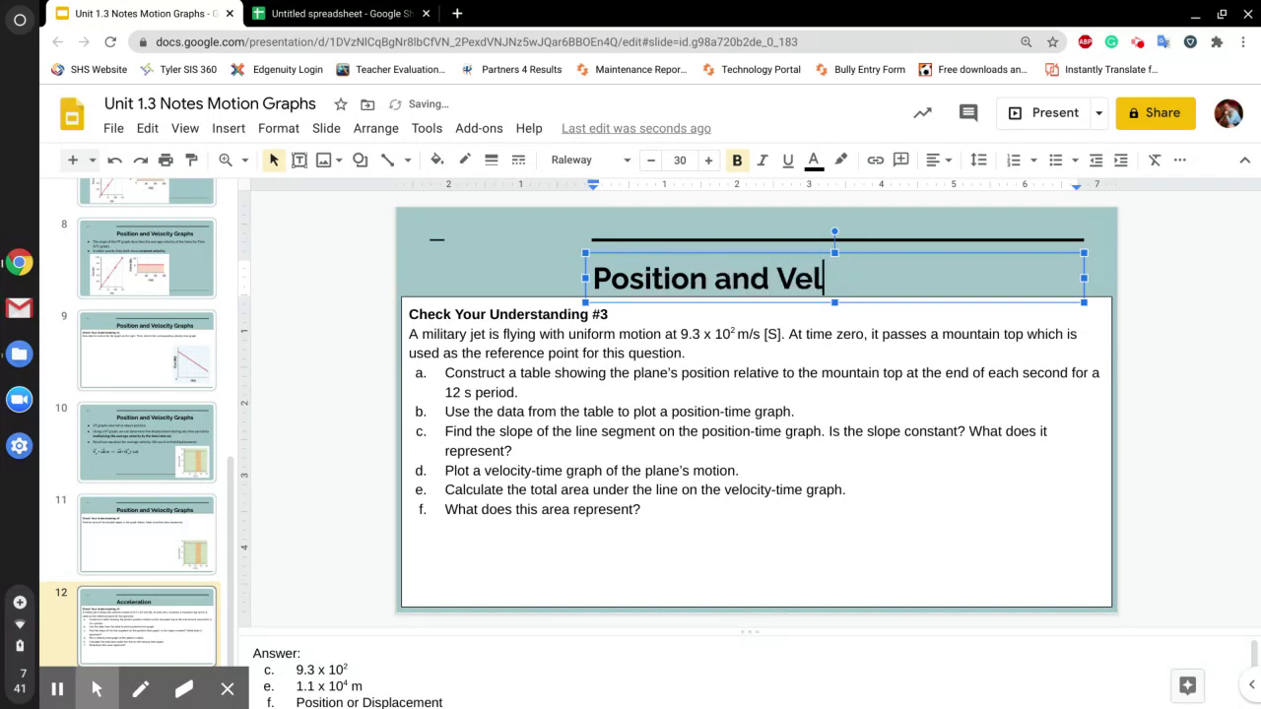
pyautogui.write('ocity Graphs')
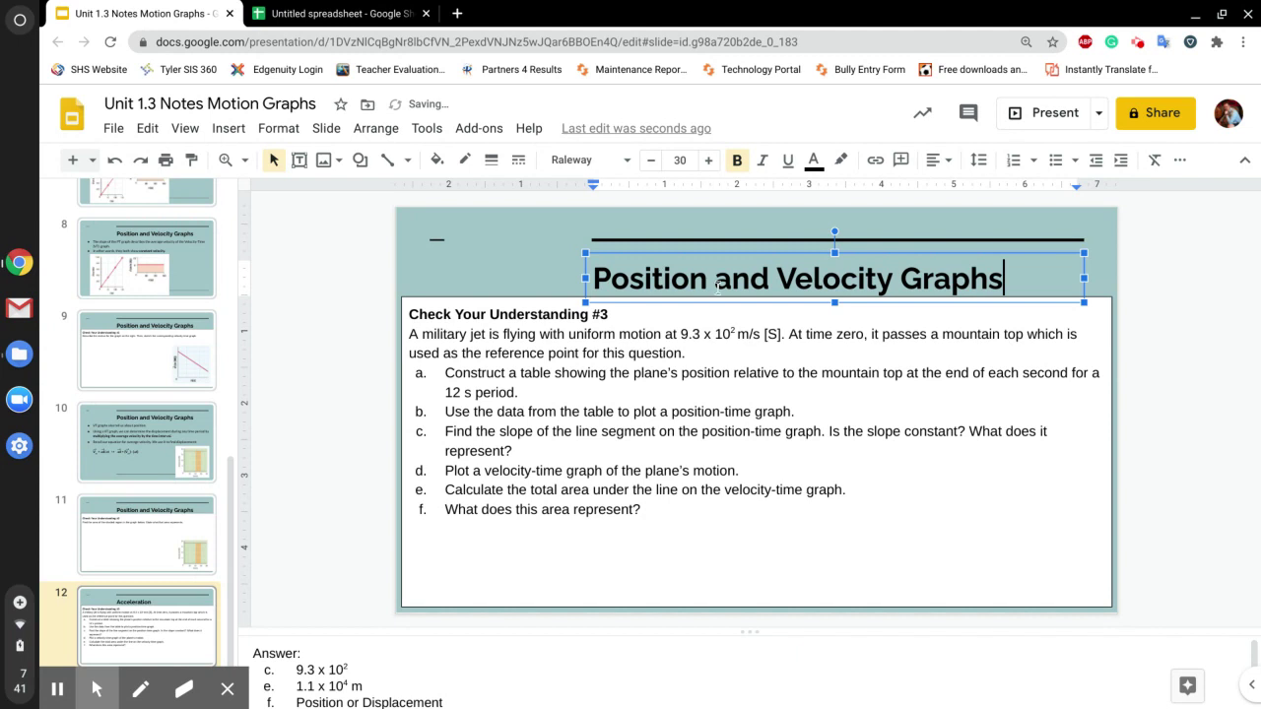
pyautogui.click(573, 490)
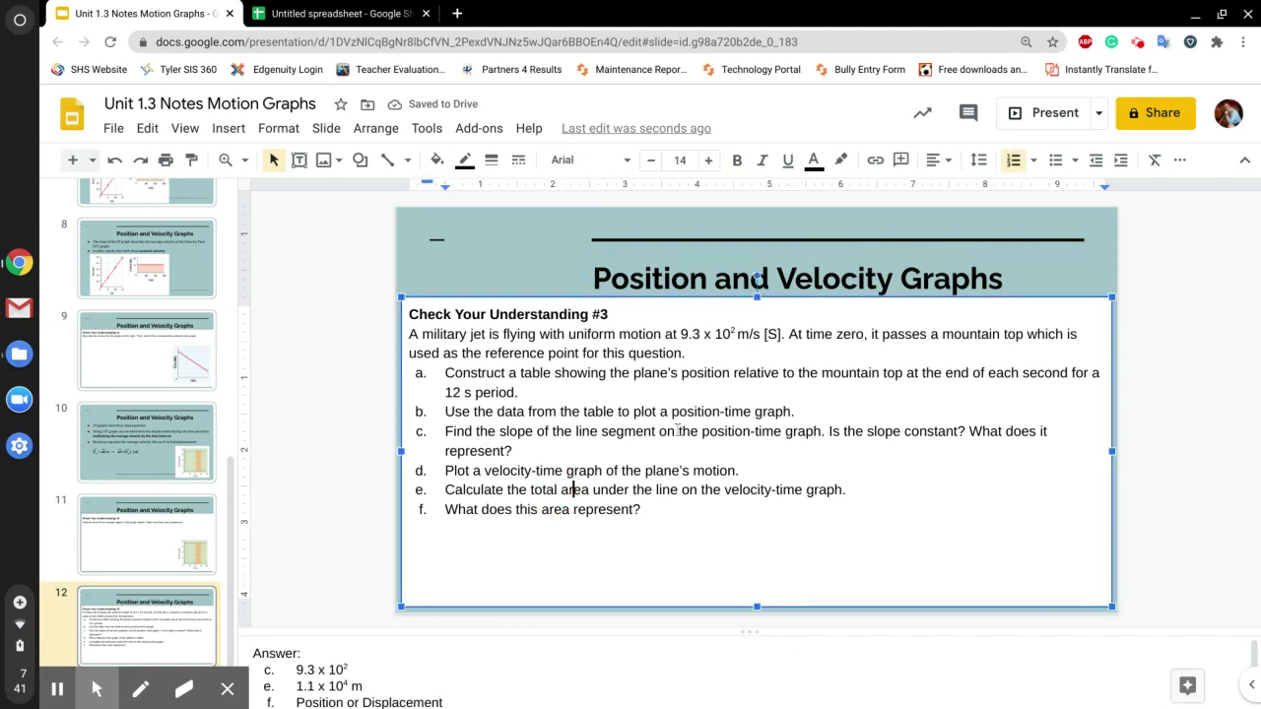
# - Compare the position-time chart in the spreadsheet with the Check Your Understanding #3 questions in the presentation, and return to the spreadsheet
pyautogui.click(305, 12)
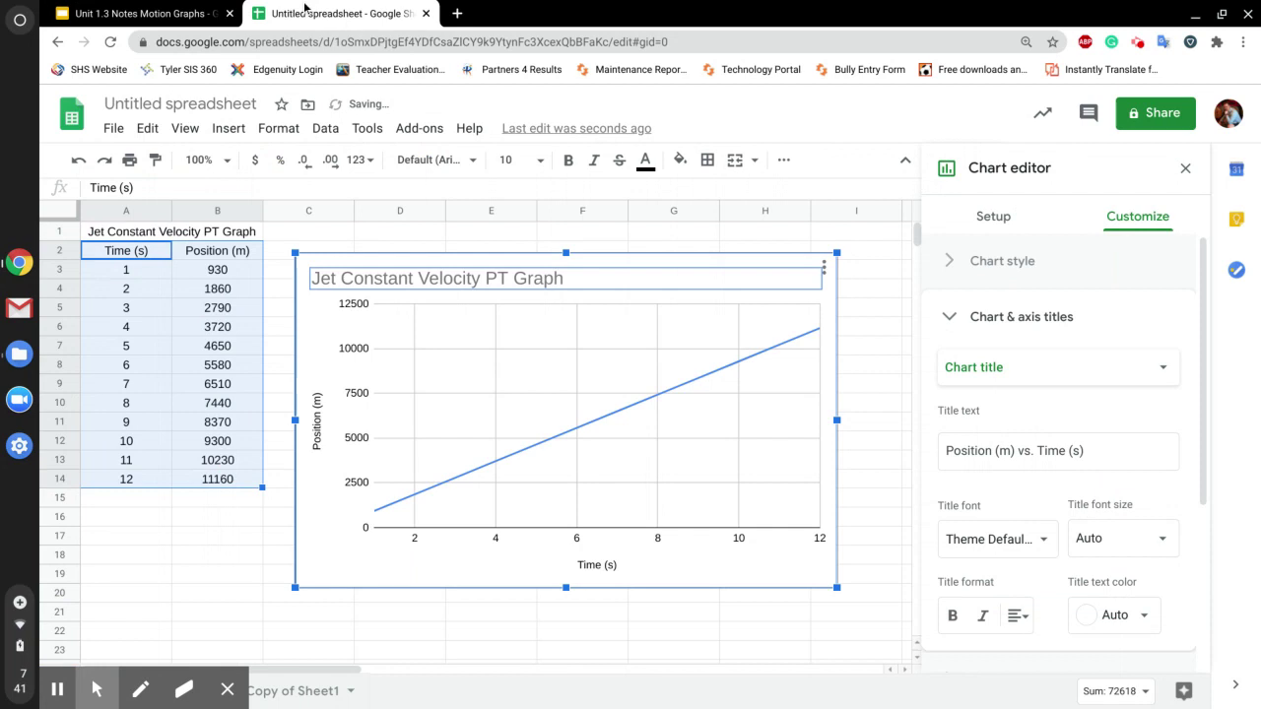
pyautogui.click(185, 14)
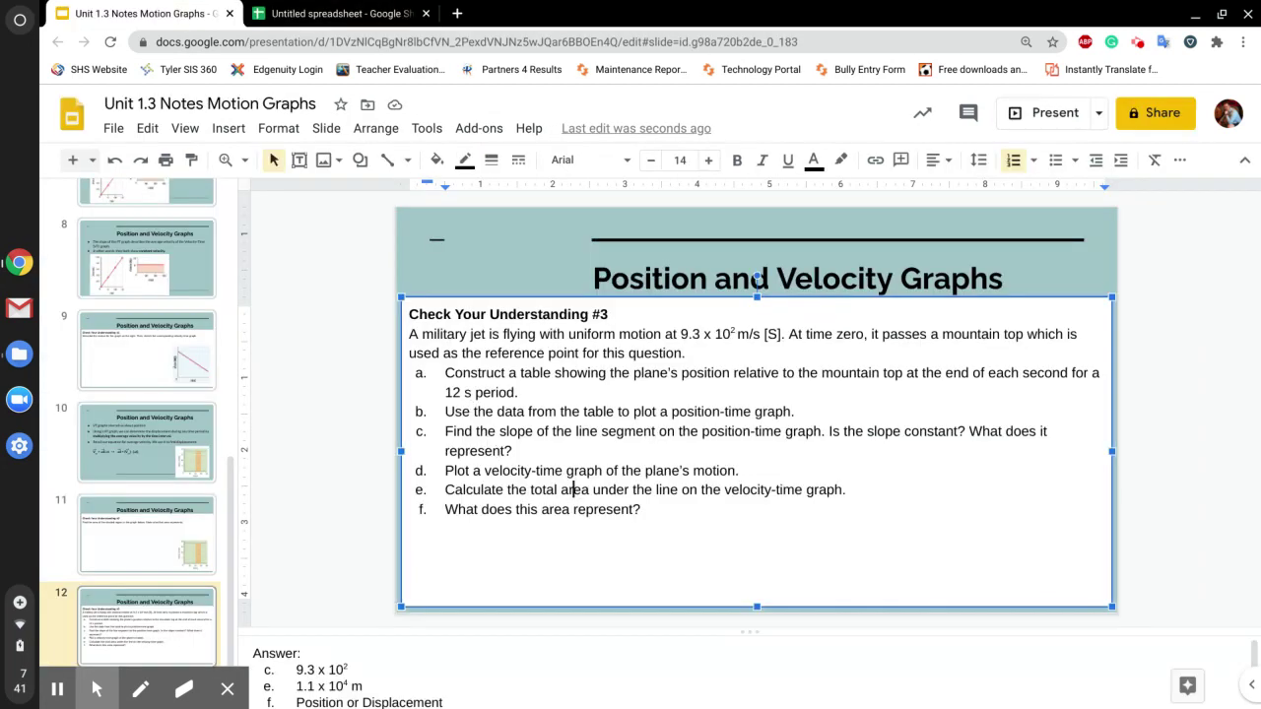
pyautogui.click(412, 14)
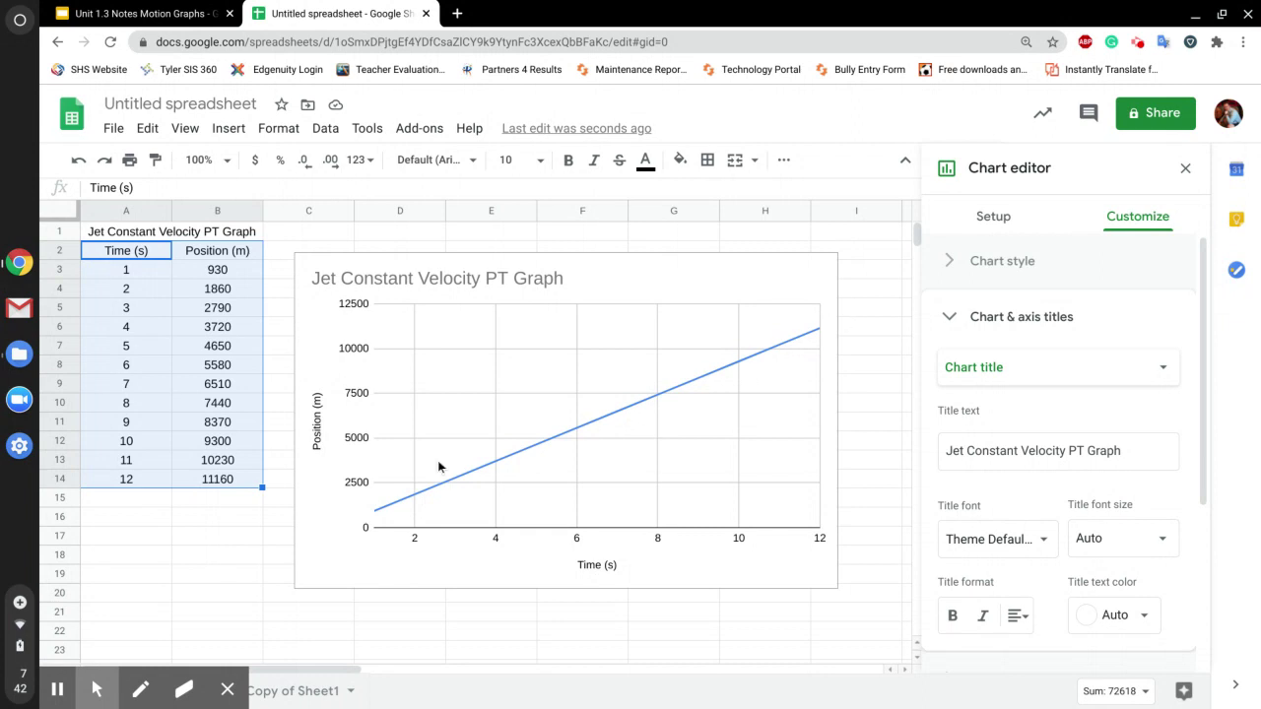
# - Change the position-time chart from a line chart to a scatter chart
pyautogui.click(673, 397)
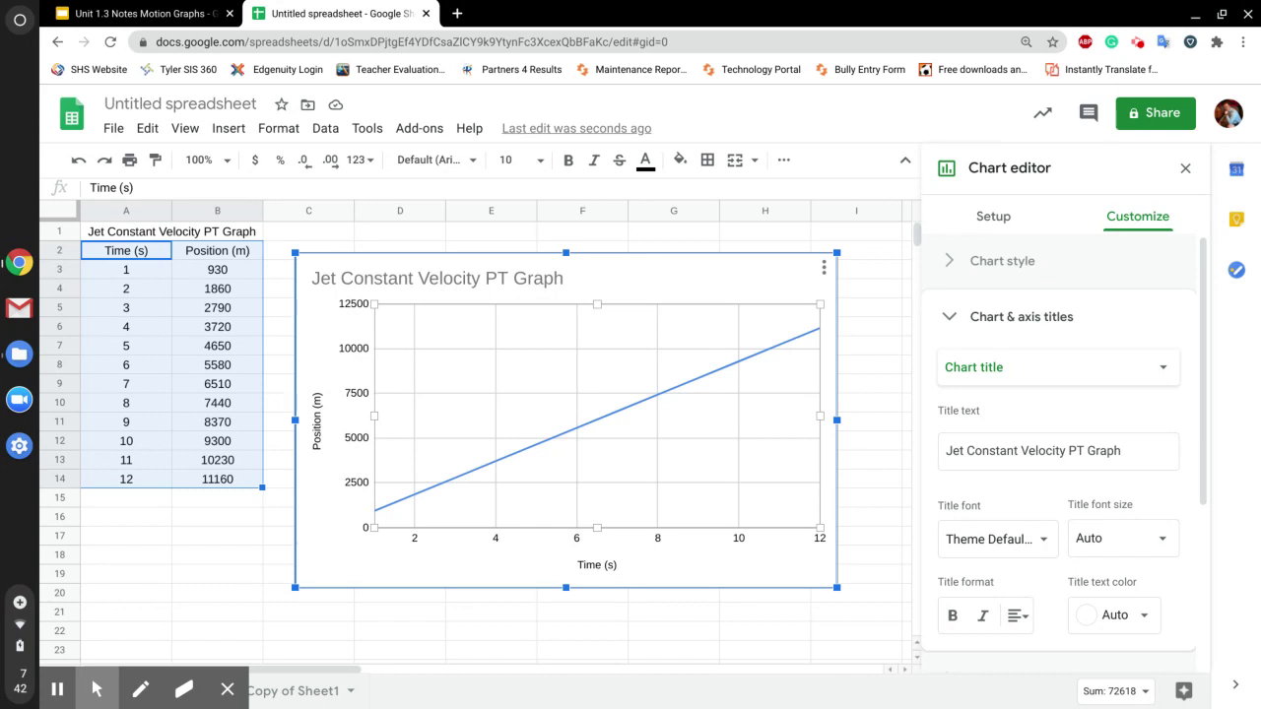
pyautogui.click(671, 395)
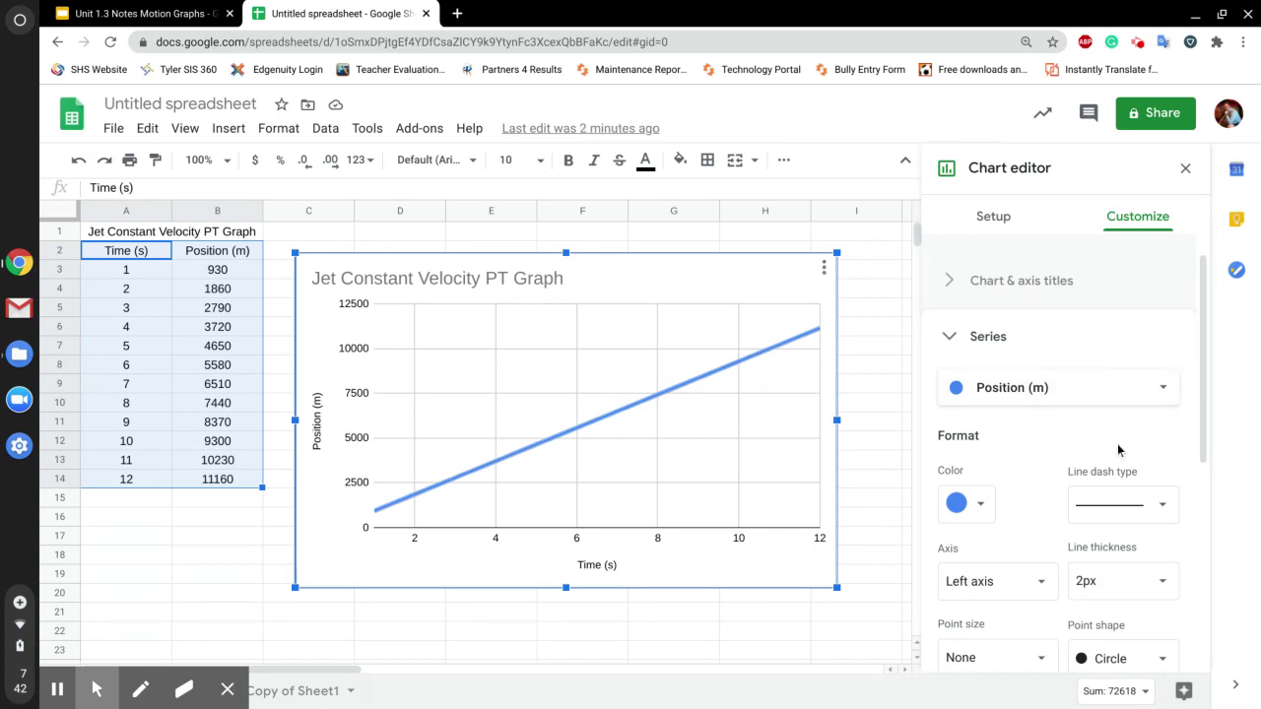
pyautogui.scroll(-2, 1025, 481)
pyautogui.scroll(3, 1026, 481)
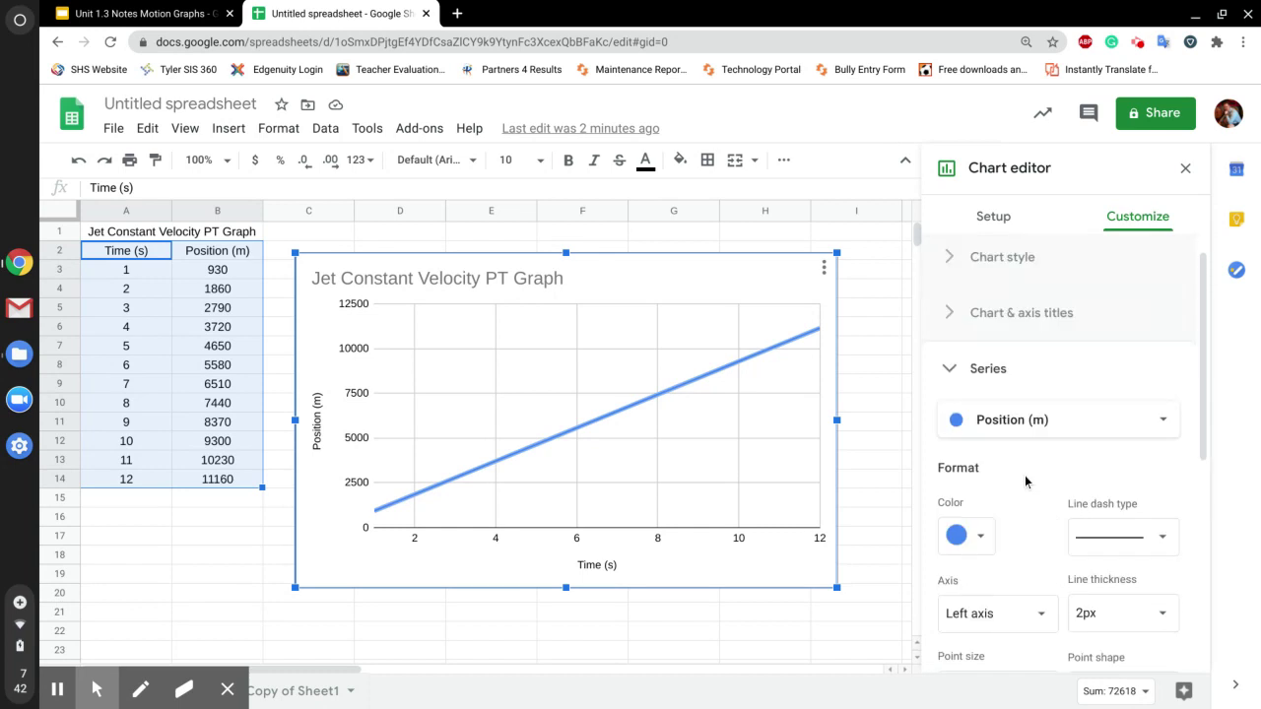
pyautogui.click(983, 223)
pyautogui.click(1014, 295)
pyautogui.click(1023, 380)
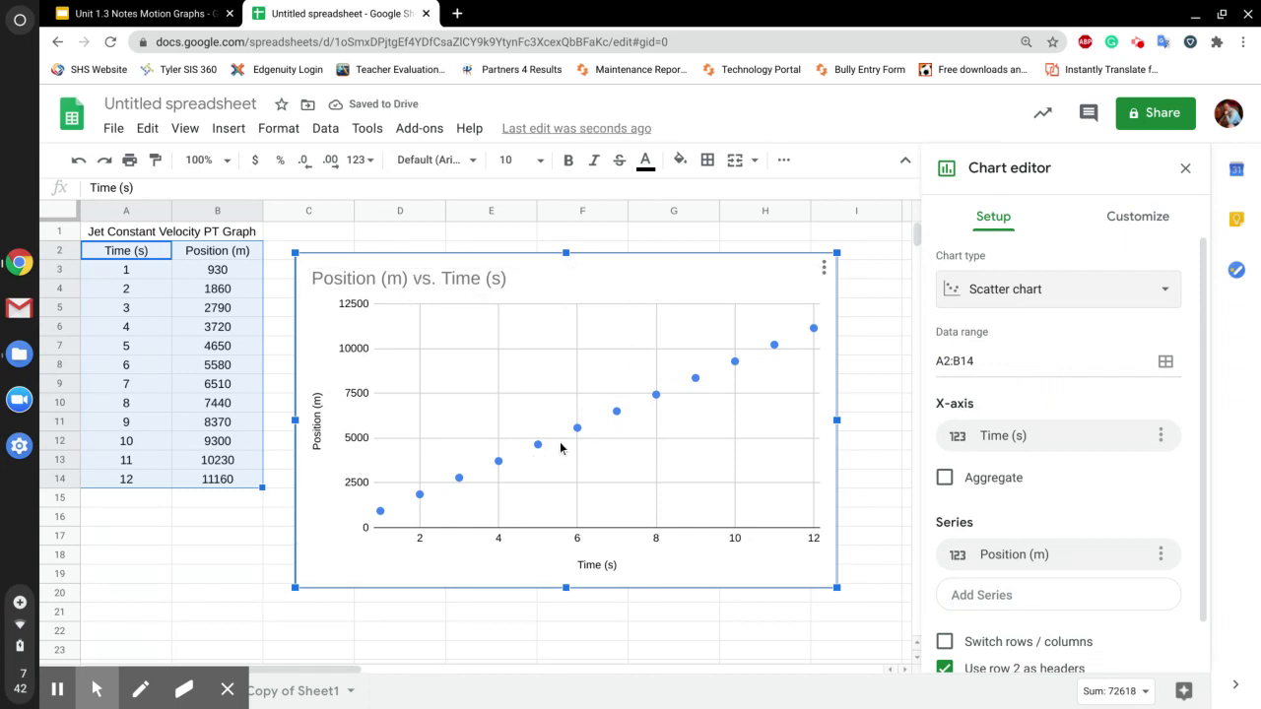
# - Examine the scatter chart's data point, setup, gridline and title options for a way to fit a line
pyautogui.click(778, 351)
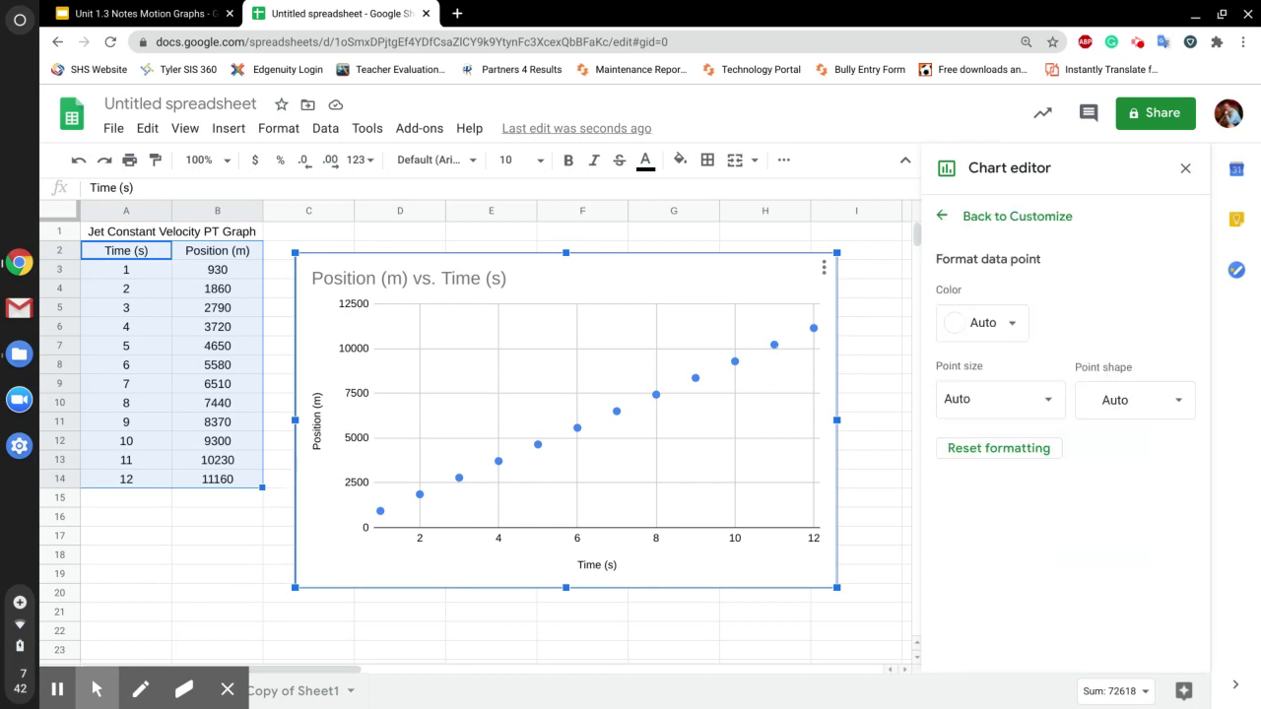
pyautogui.click(944, 215)
pyautogui.scroll(-1, 991, 445)
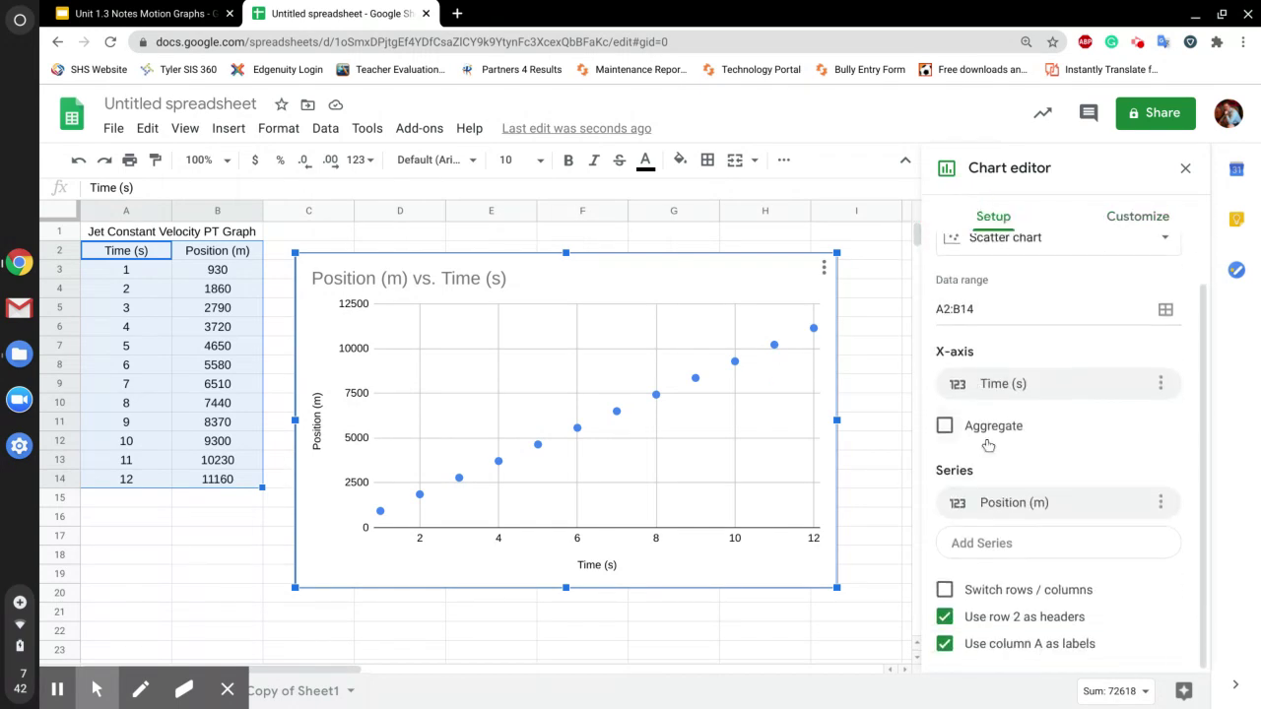
pyautogui.scroll(1, 1090, 482)
pyautogui.click(1165, 223)
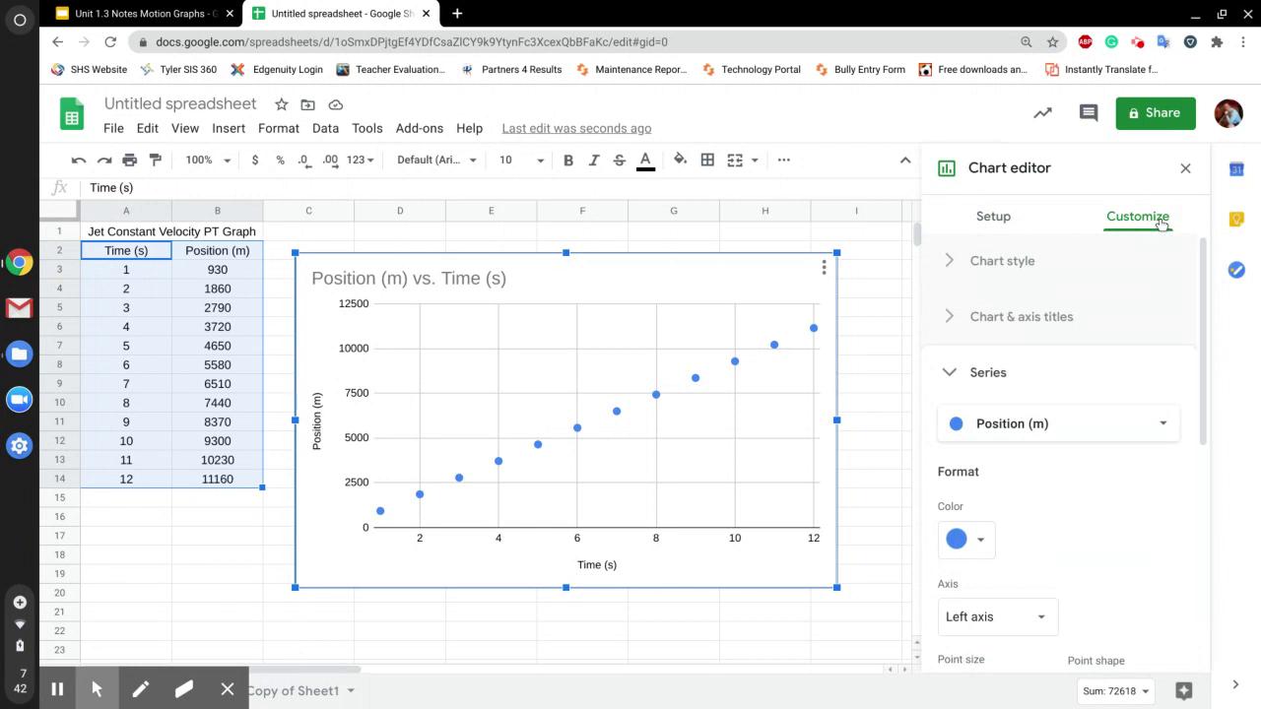
pyautogui.click(961, 372)
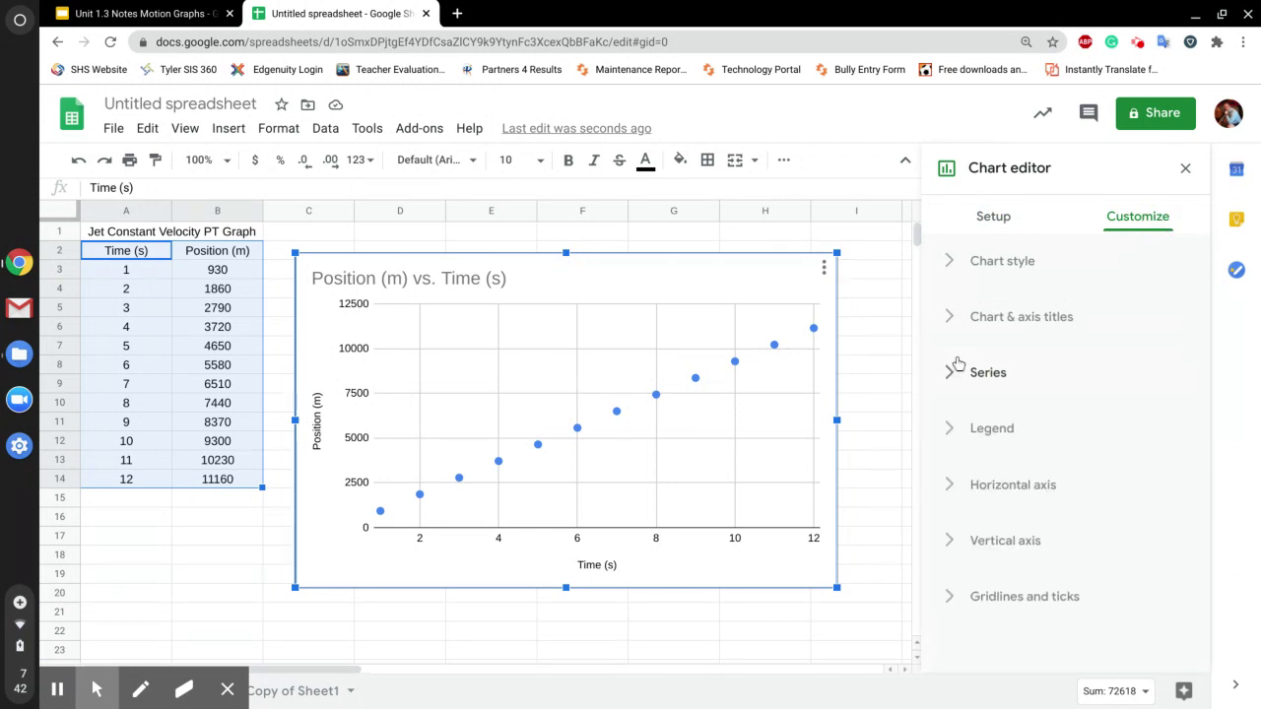
pyautogui.click(1005, 599)
pyautogui.scroll(-2, 1007, 603)
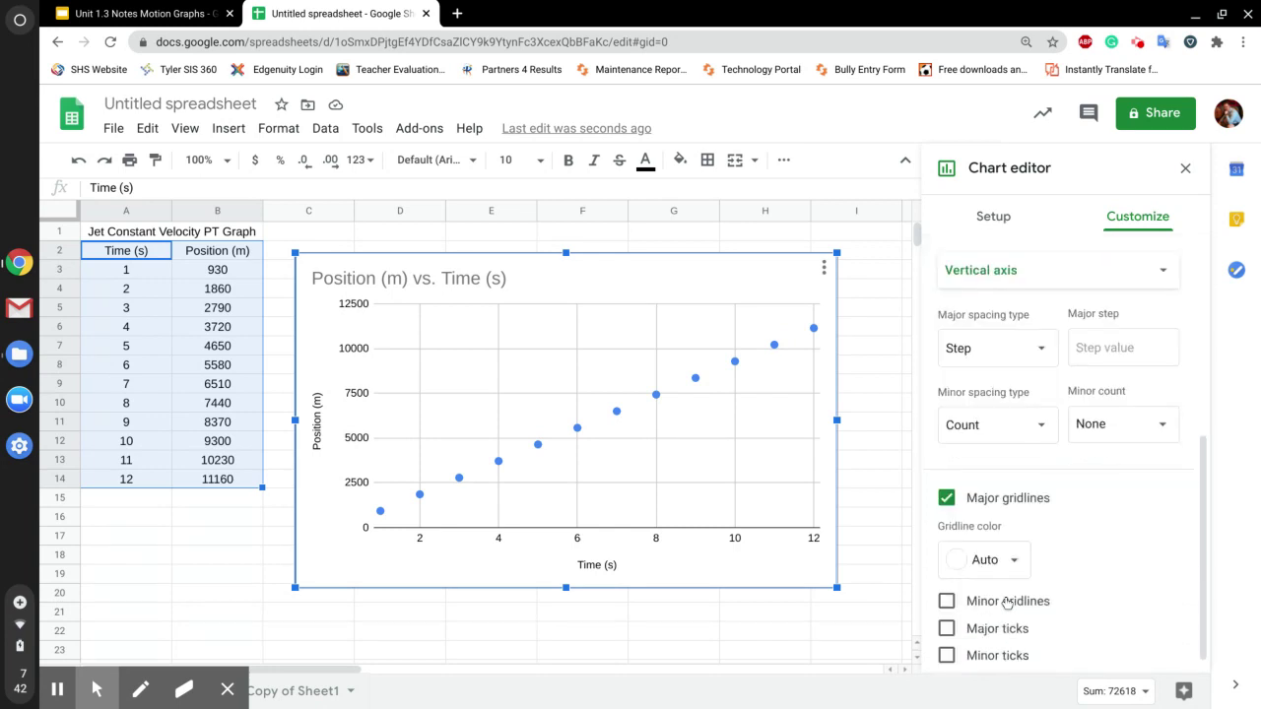
pyautogui.scroll(4, 1007, 513)
pyautogui.click(995, 599)
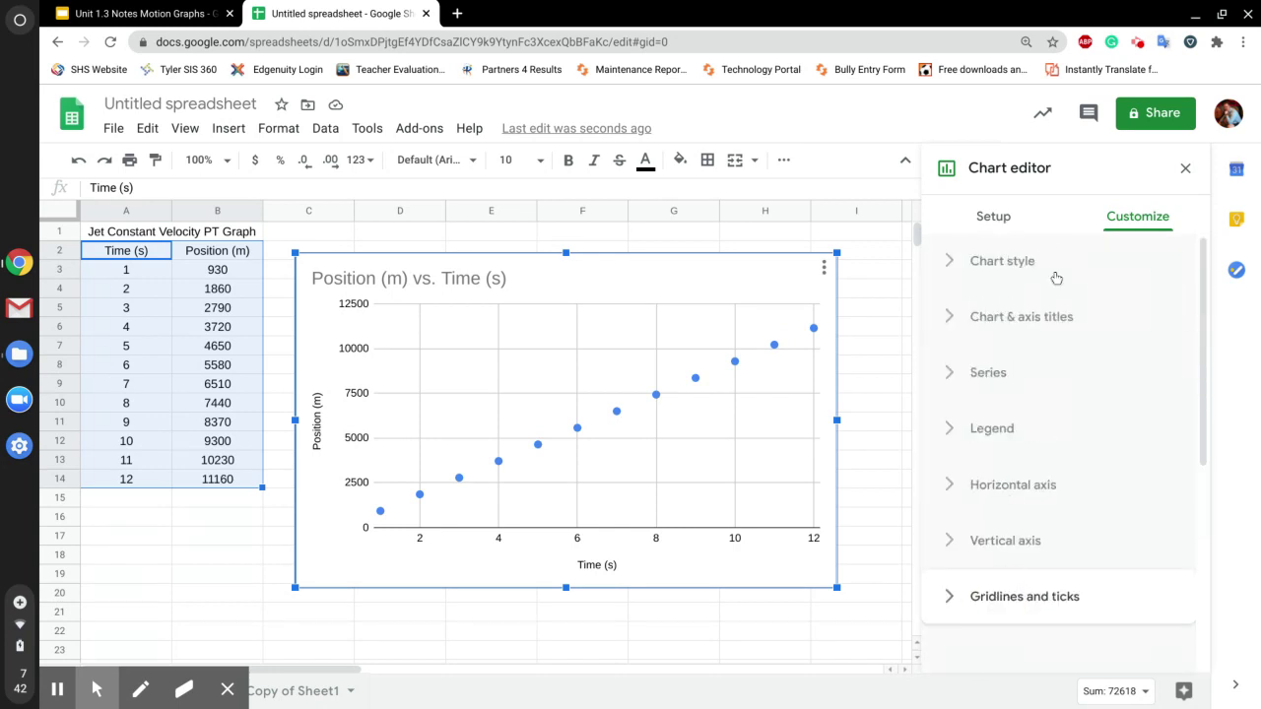
pyautogui.click(1010, 314)
pyautogui.click(1005, 308)
# - Add a trendline to the Position (m) series
pyautogui.click(999, 371)
pyautogui.scroll(-3, 993, 437)
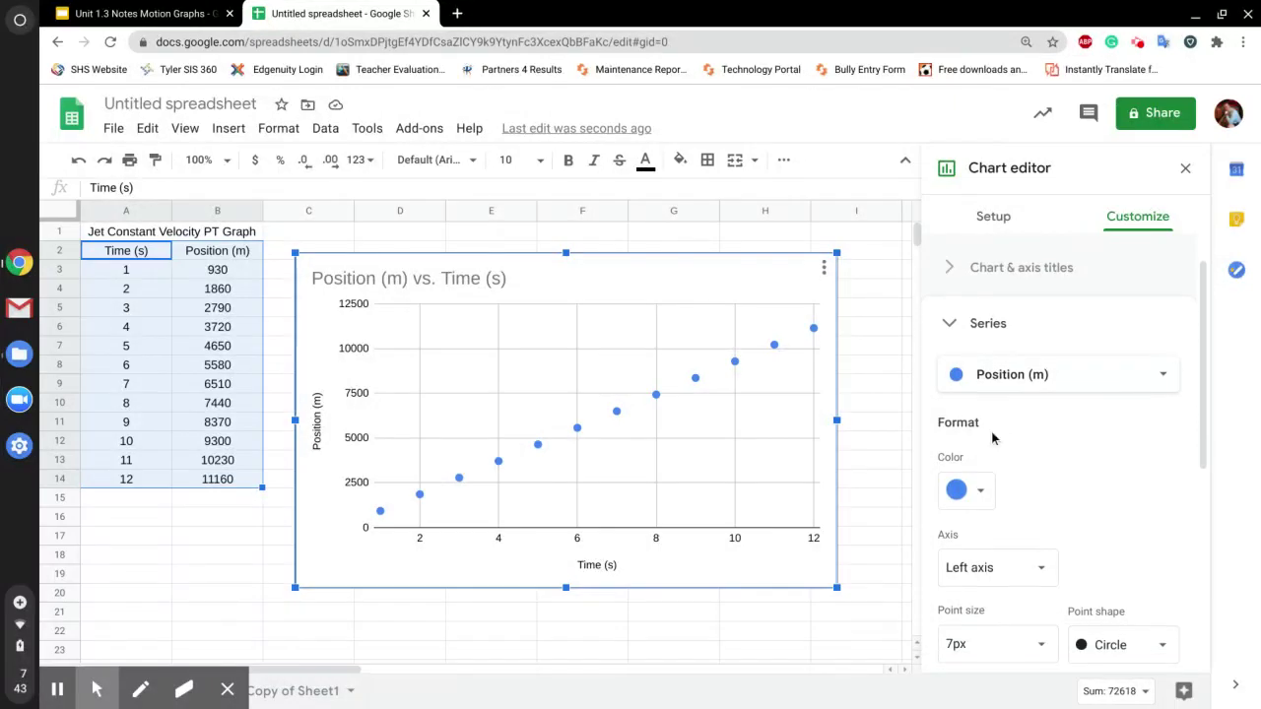
pyautogui.click(948, 539)
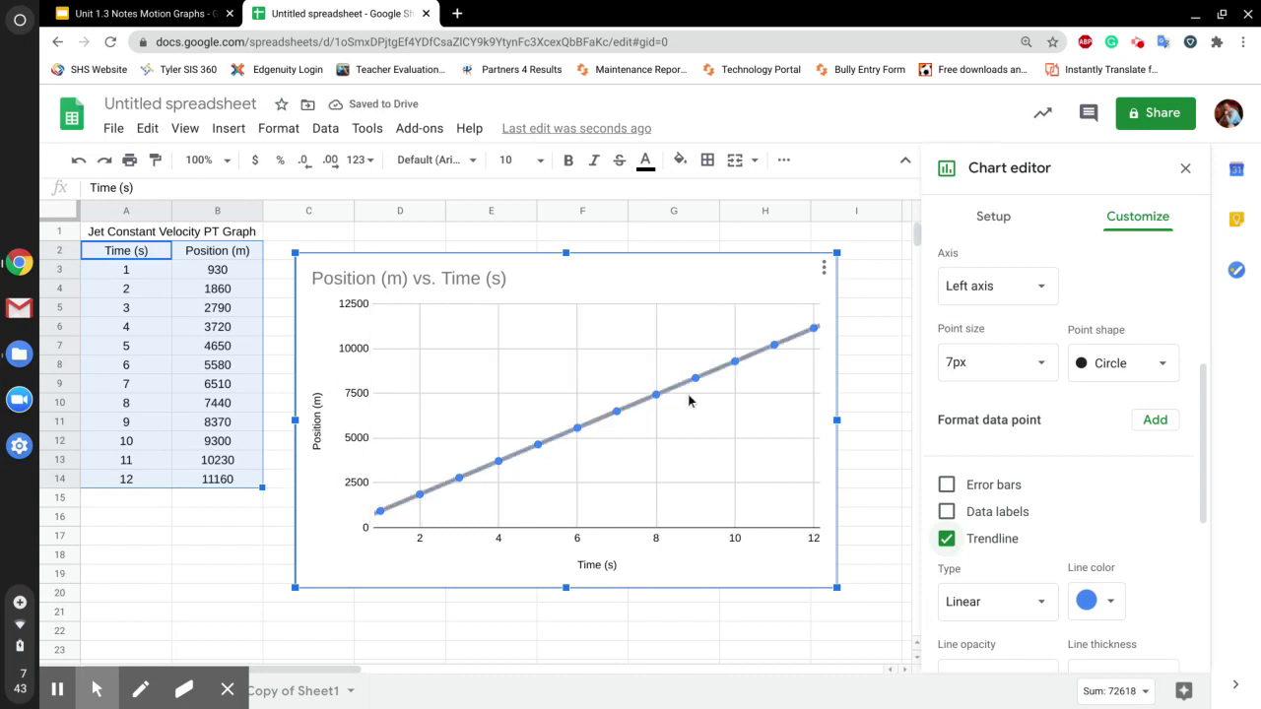
# - Review the trendline's formatting options and its type choices in the series settings
pyautogui.scroll(-1, 1065, 598)
pyautogui.scroll(-4, 1065, 598)
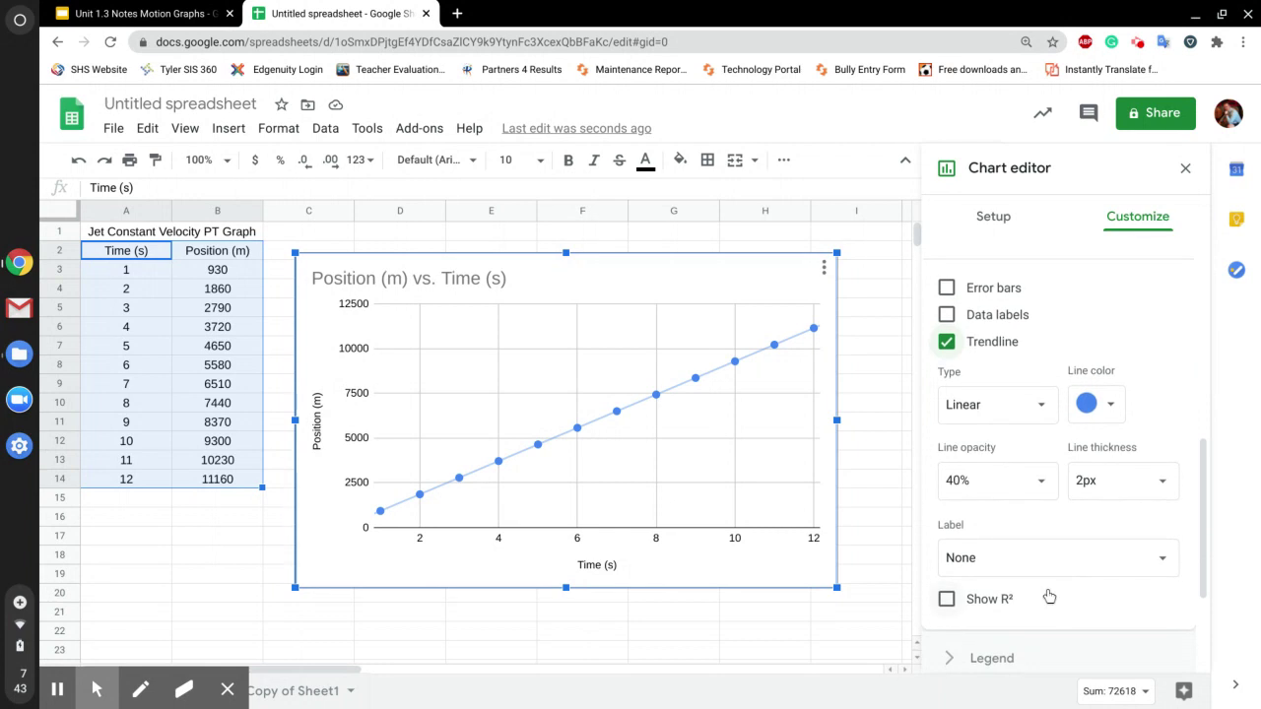
pyautogui.scroll(5, 994, 513)
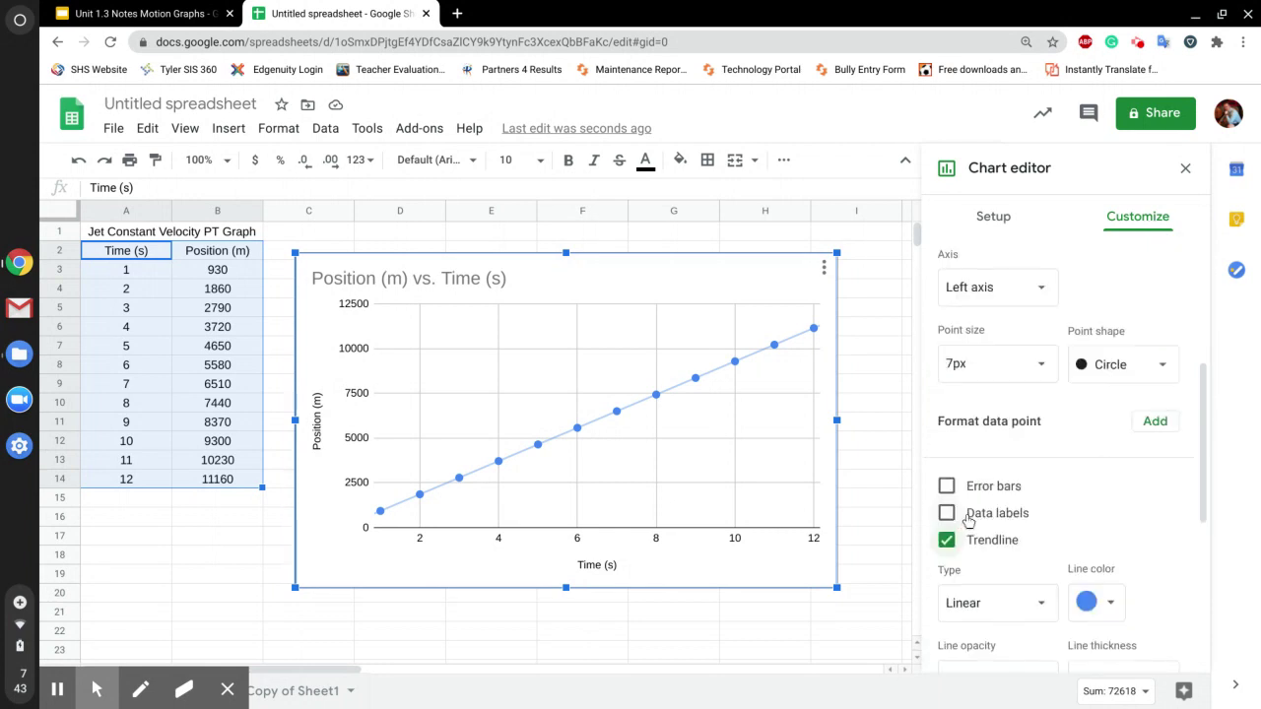
pyautogui.scroll(4, 994, 510)
pyautogui.scroll(-12, 994, 510)
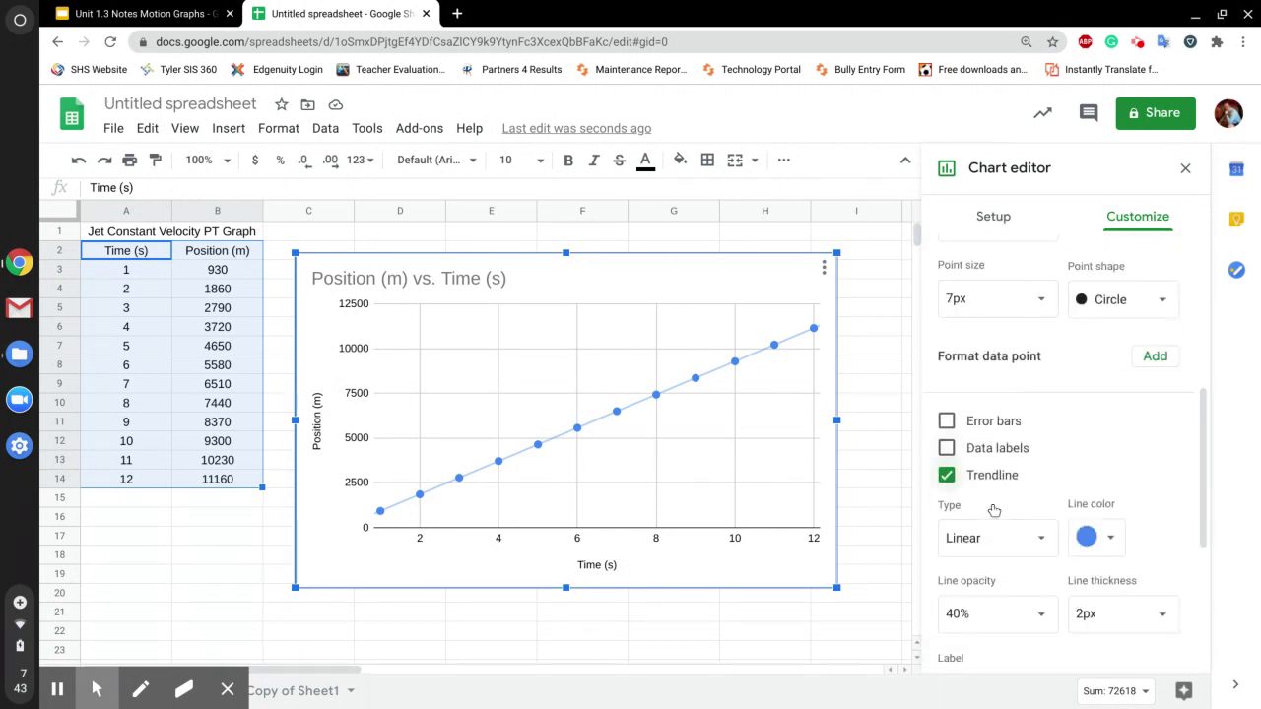
pyautogui.scroll(3, 993, 478)
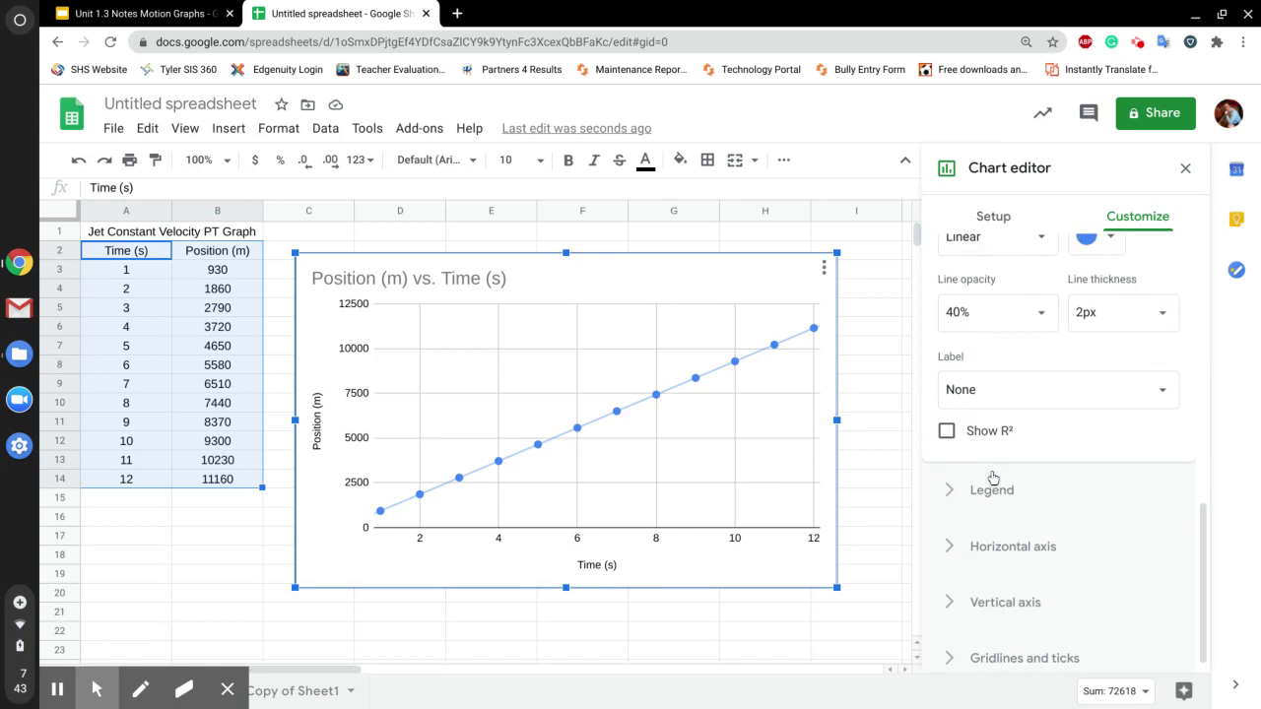
pyautogui.scroll(3, 993, 478)
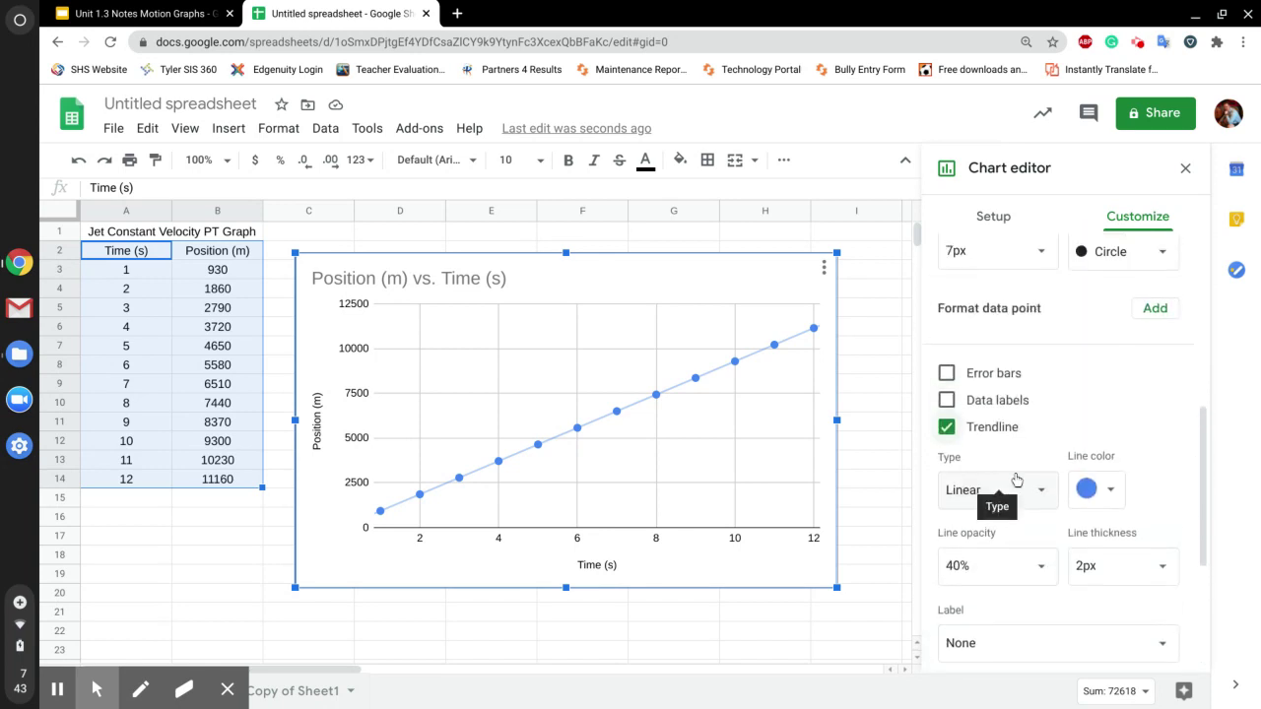
pyautogui.click(1005, 490)
pyautogui.click(1010, 494)
# - Set the trendline's label to Use Equation
pyautogui.scroll(-3, 1036, 517)
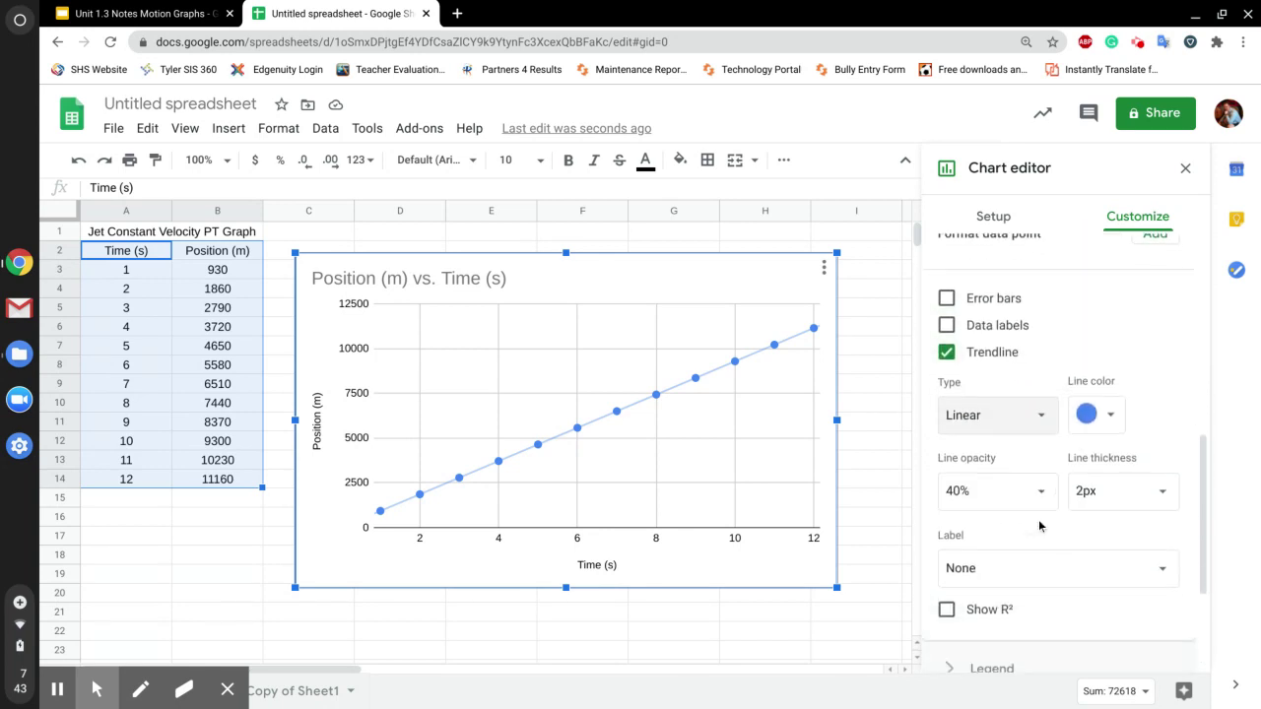
pyautogui.click(1040, 526)
pyautogui.click(1044, 518)
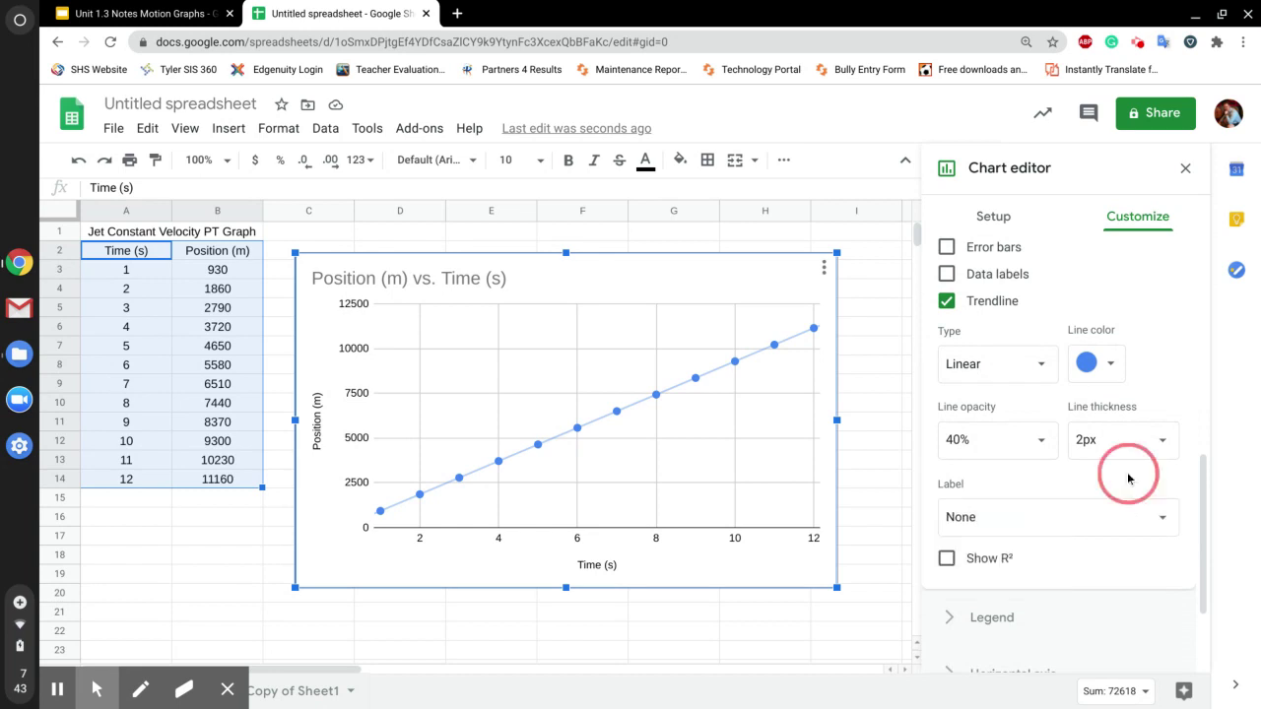
pyautogui.scroll(-2, 986, 483)
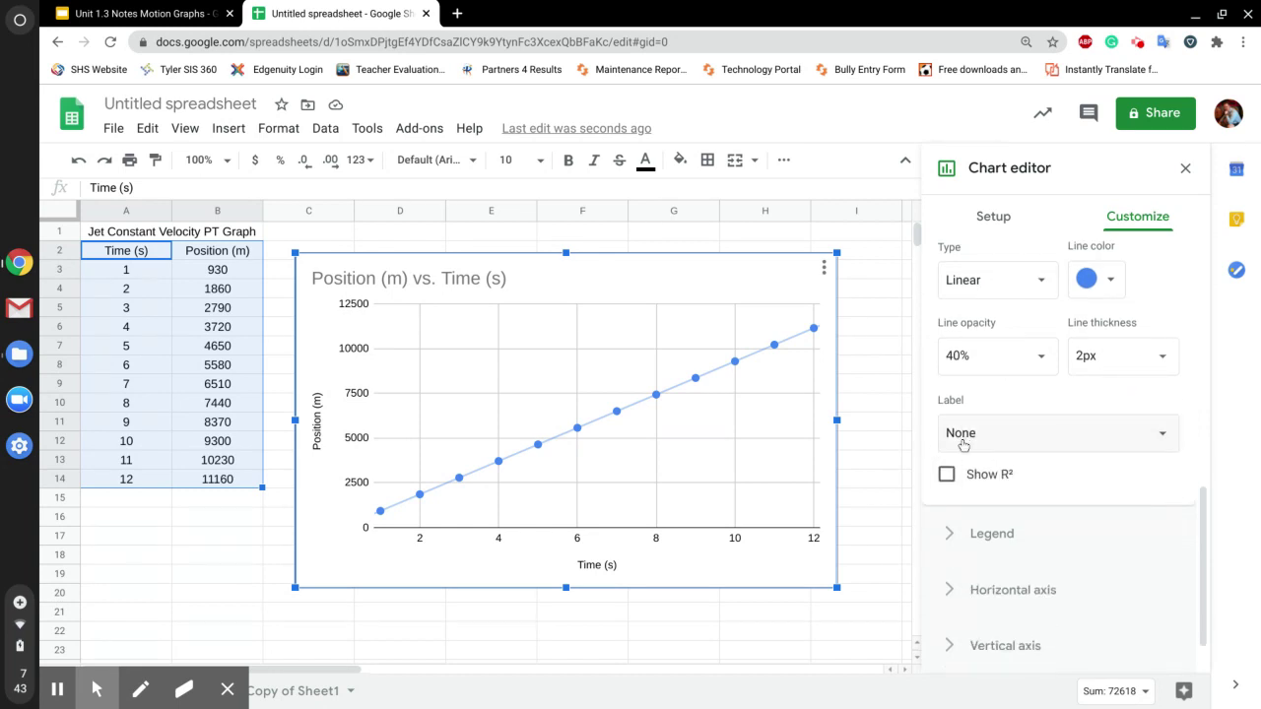
pyautogui.click(962, 443)
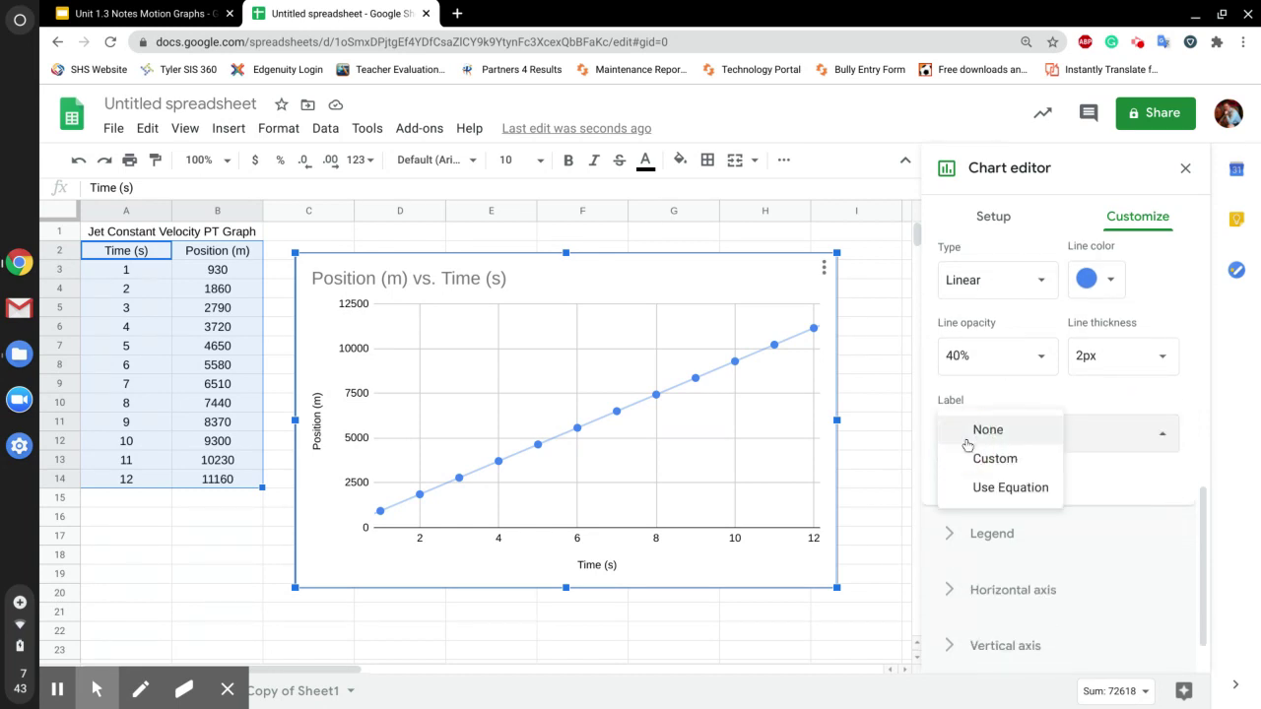
pyautogui.click(1009, 495)
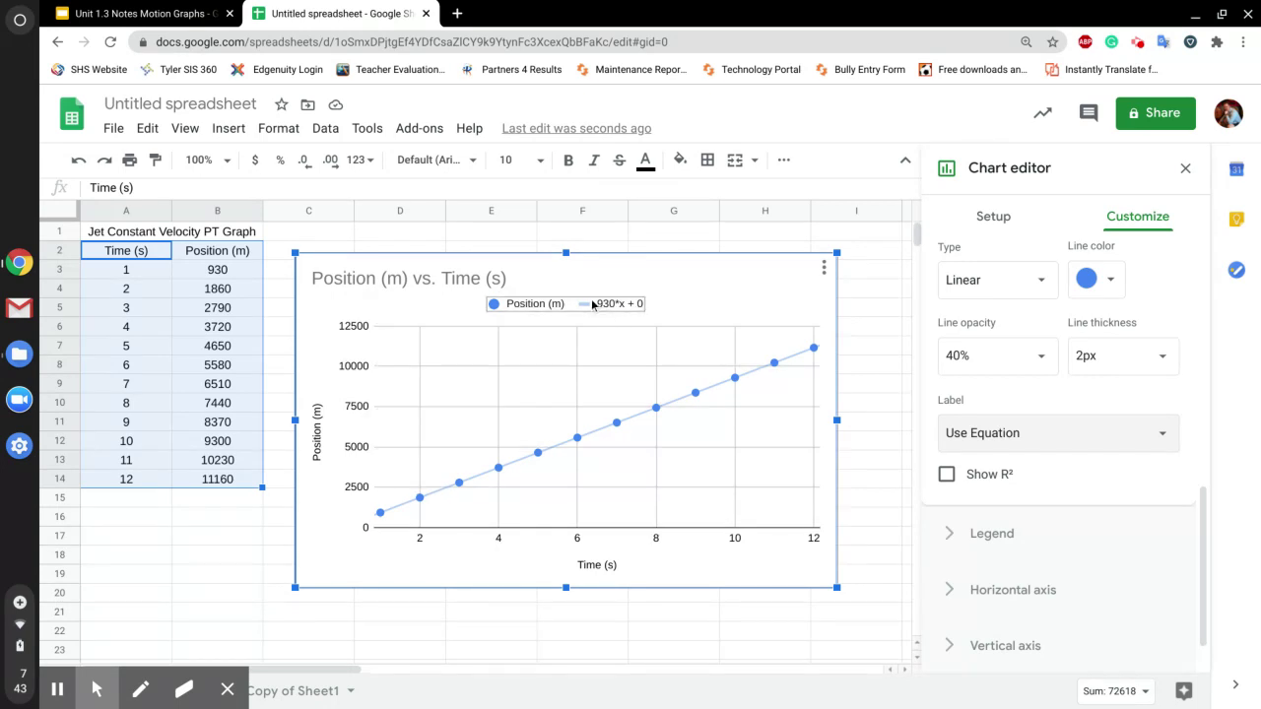
# - Reread the Check Your Understanding #3 questions in the presentation and return to the spreadsheet
pyautogui.click(146, 13)
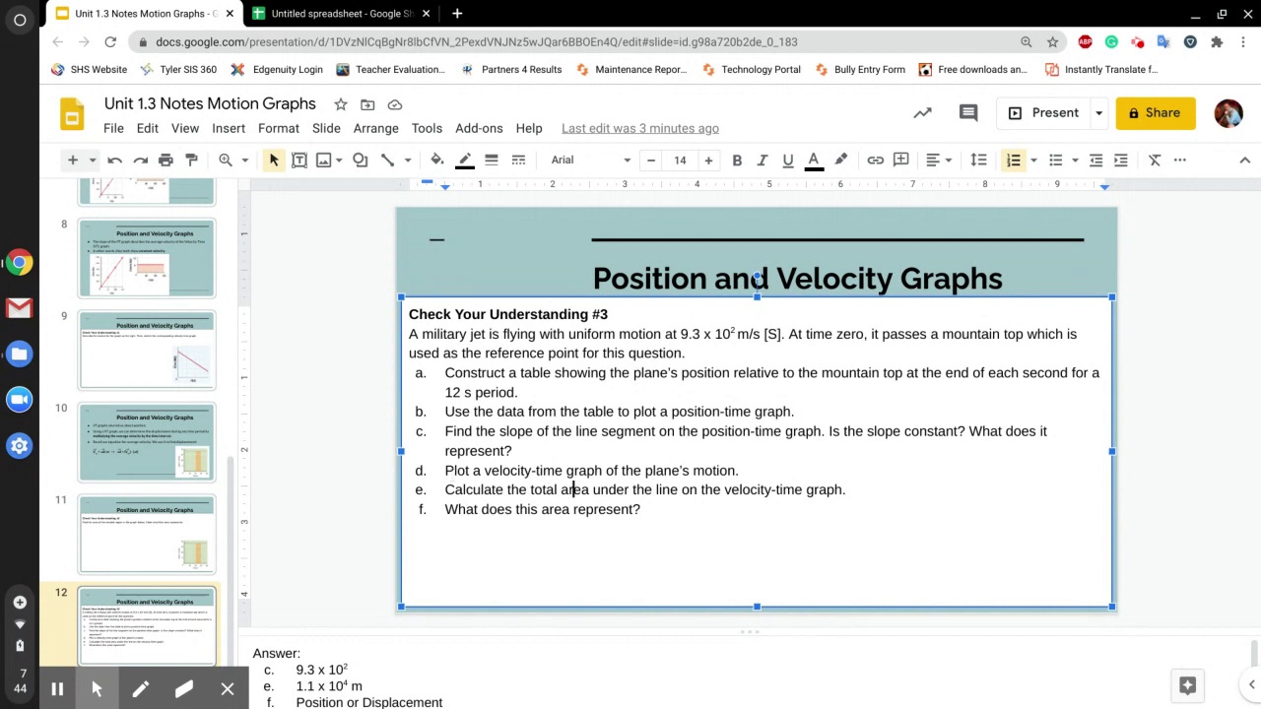
pyautogui.click(335, 13)
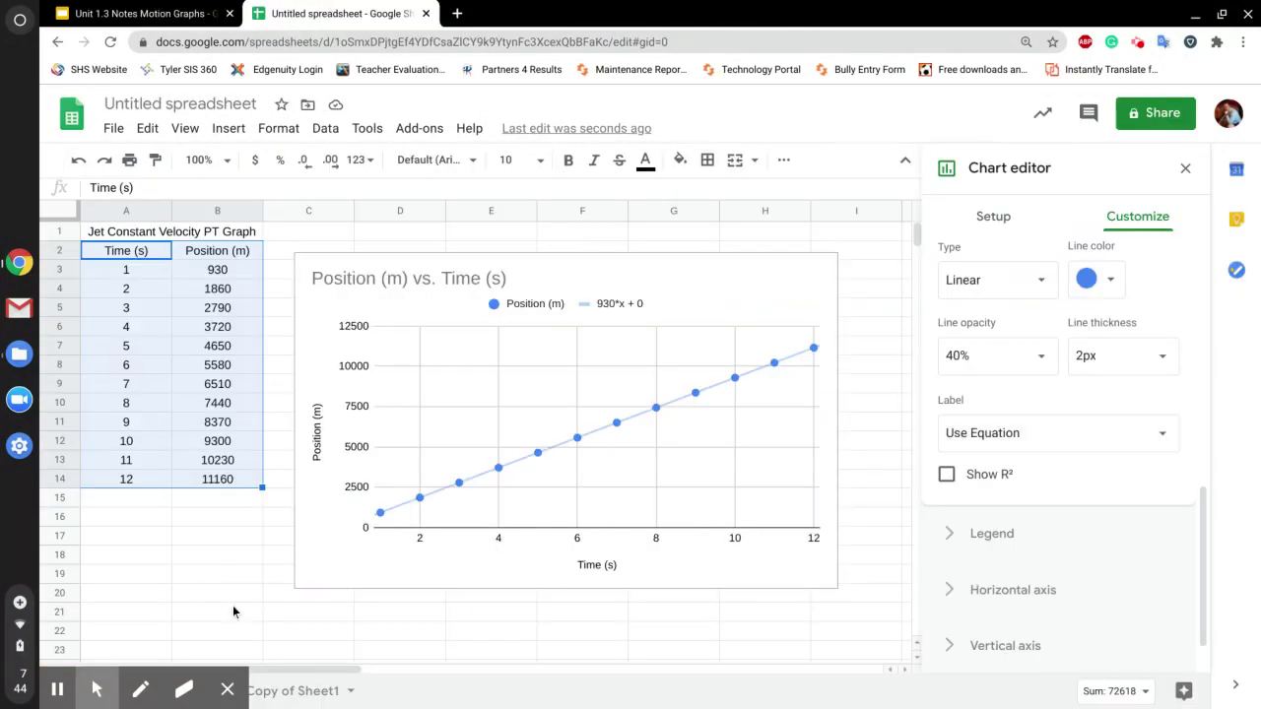
# - Check the answer notes beneath the Check Your Understanding #3 slide in the presentation and return to the spreadsheet
pyautogui.scroll(-3, 312, 616)
pyautogui.click(217, 574)
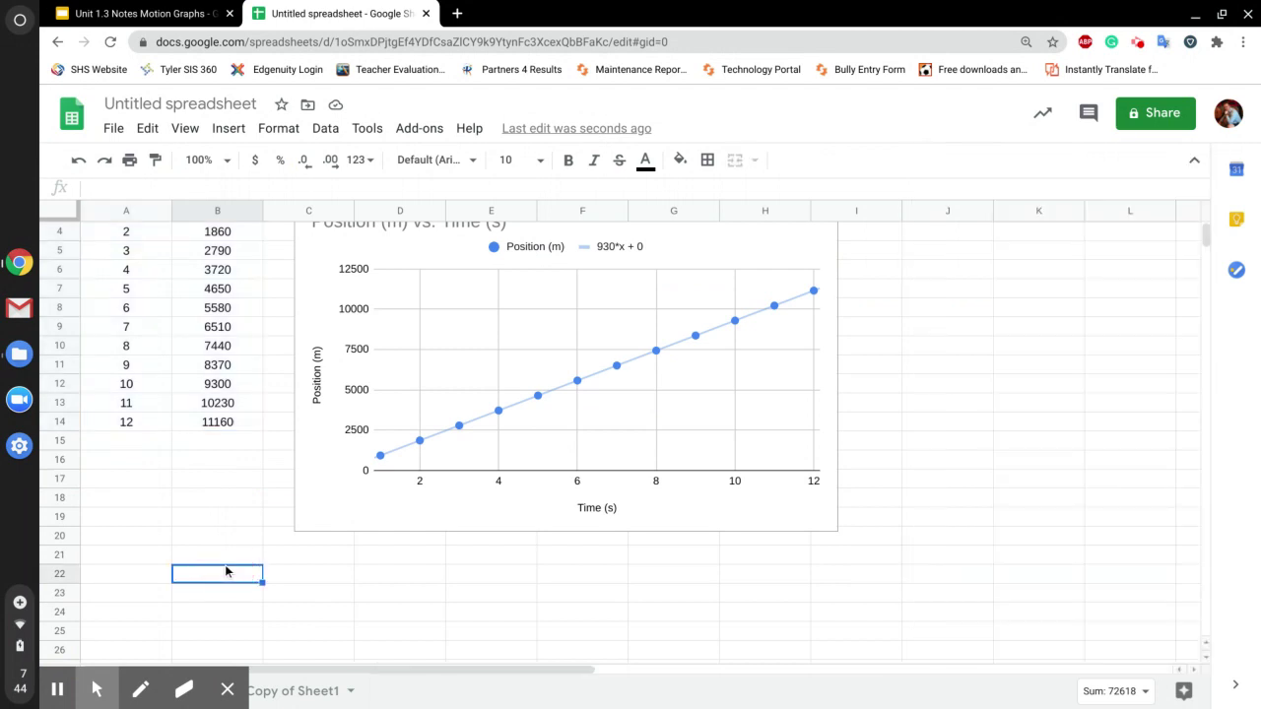
pyautogui.hotkey('ctrl', 'shift', 'Tab')
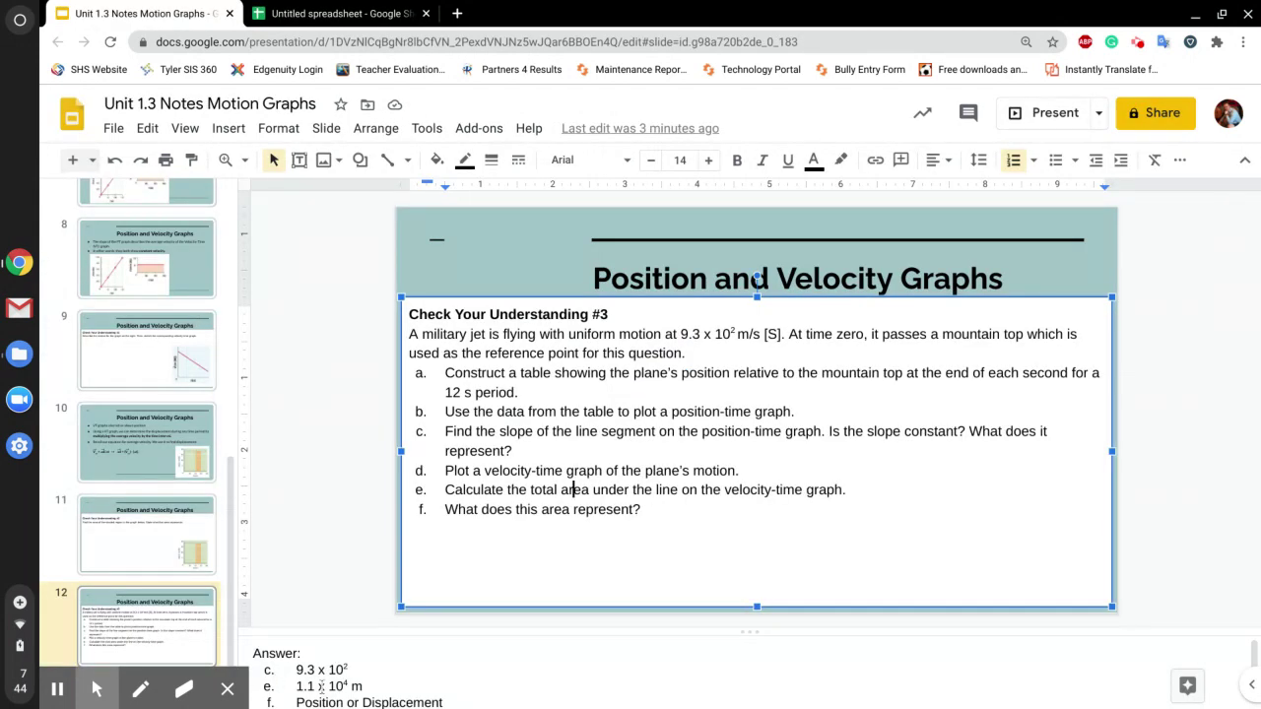
pyautogui.scroll(-1, 434, 701)
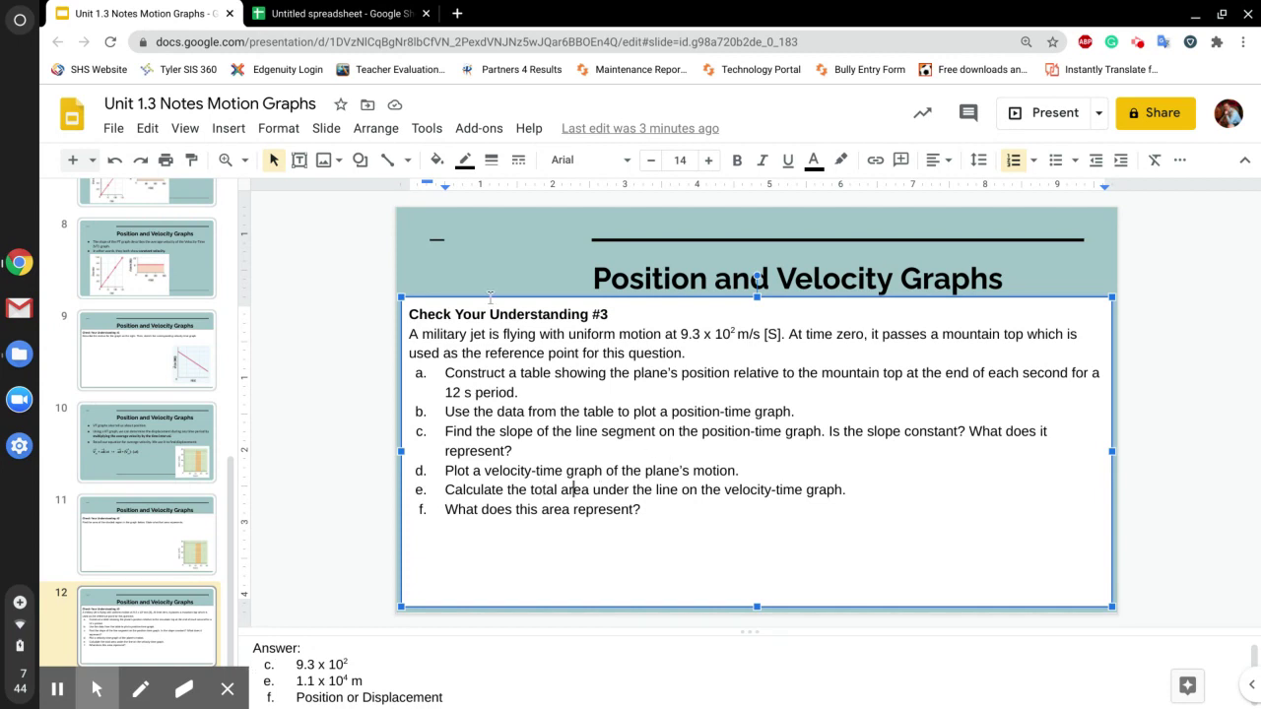
pyautogui.click(331, 7)
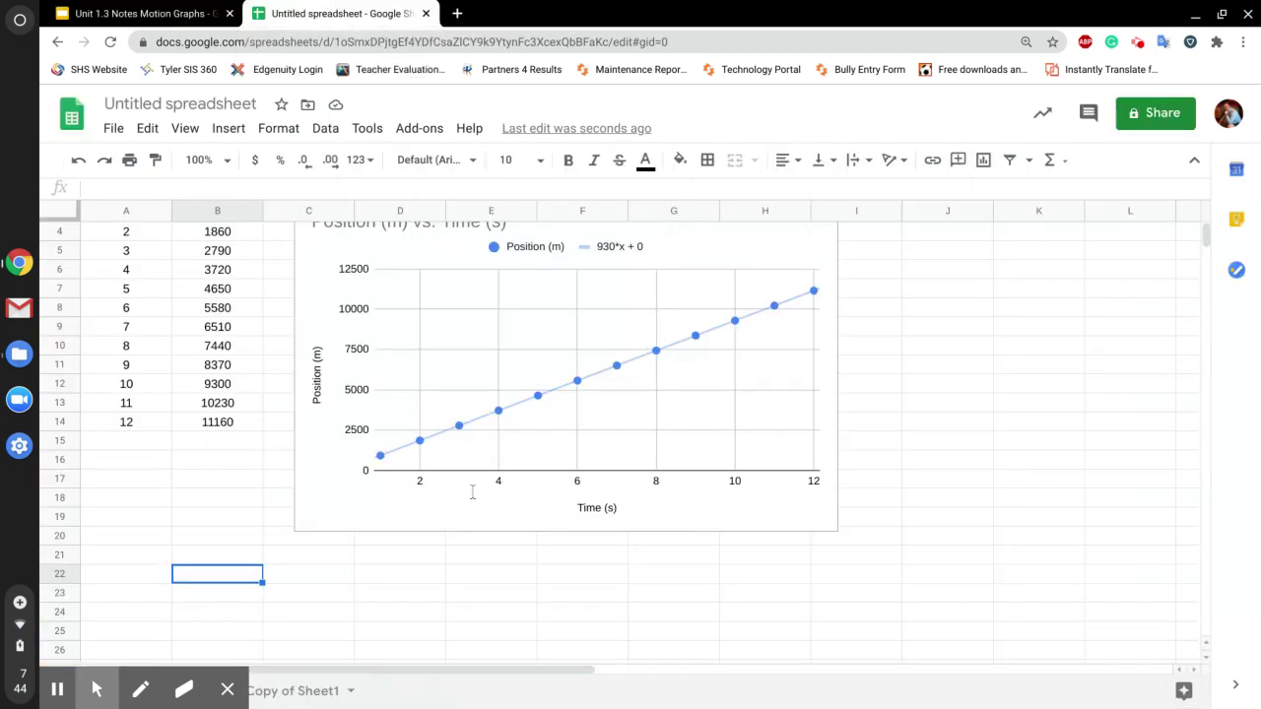
# - Delete the Position (m) vs. Time (s) chart from the sheet
pyautogui.scroll(1, 671, 317)
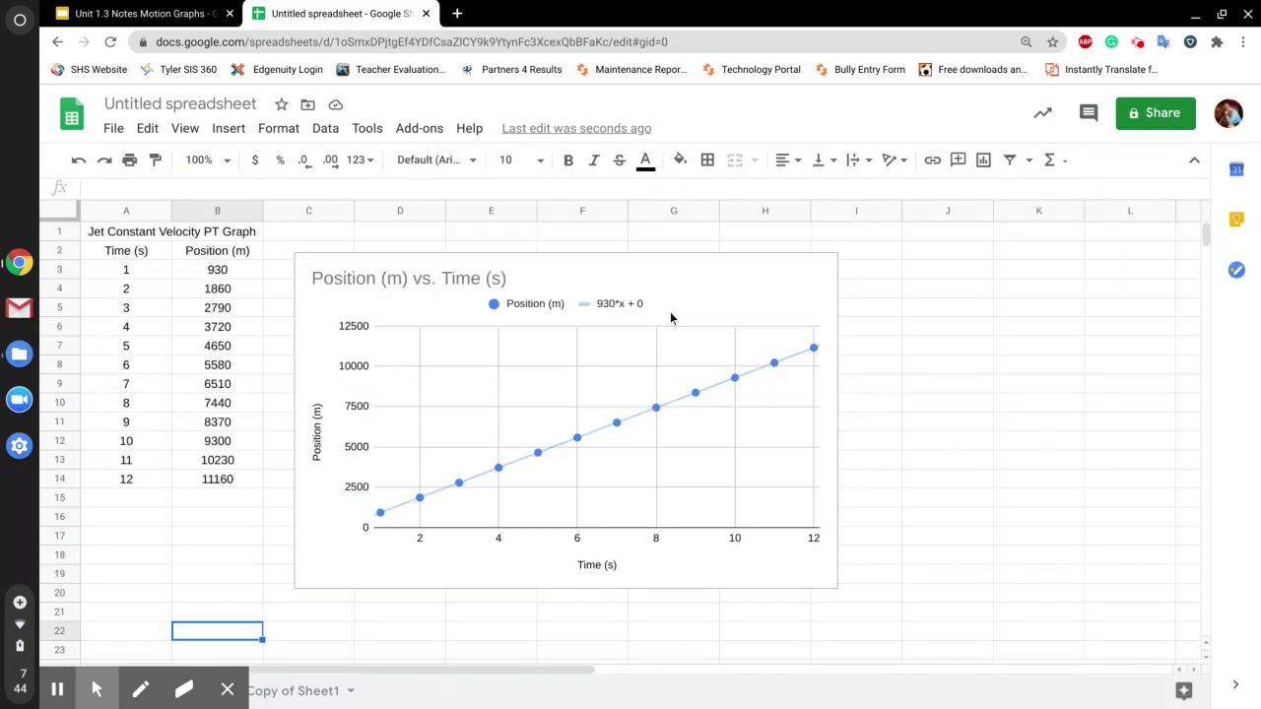
pyautogui.click(684, 255)
pyautogui.press('Delete')
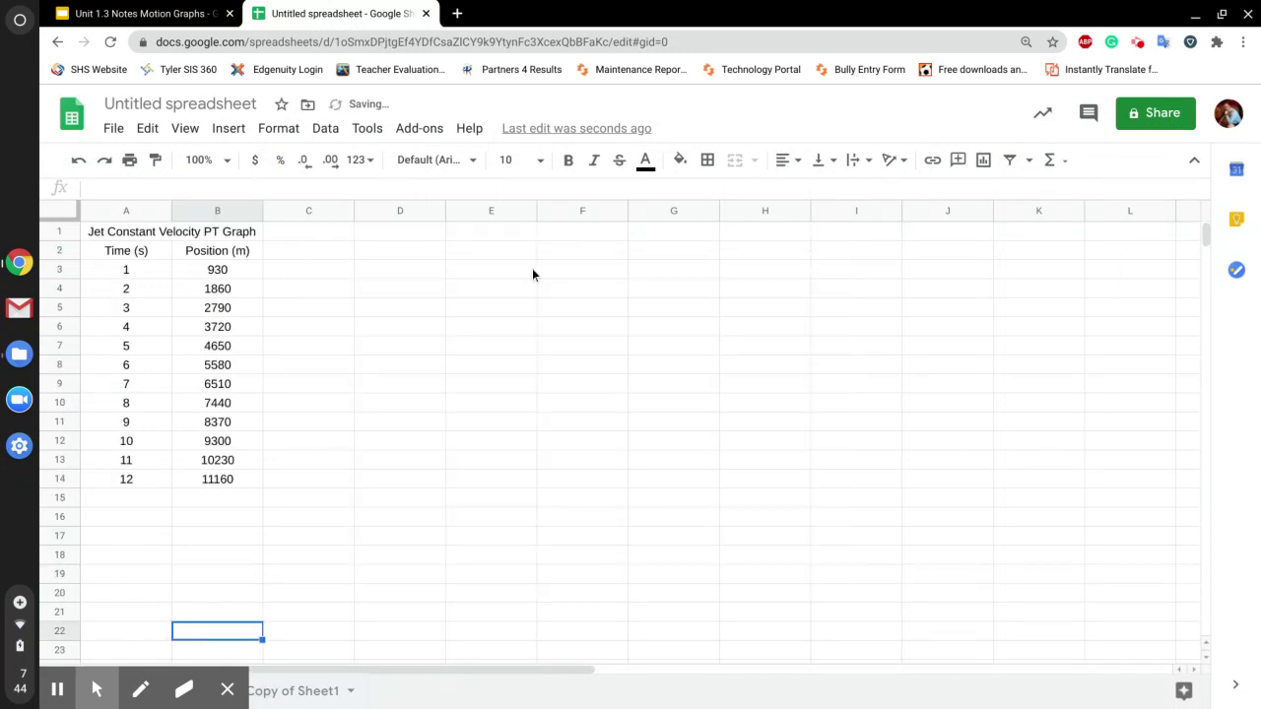
# - Copy the Time (s) column from A2:A14 into E2:E14 to start a second table
pyautogui.click(528, 266)
pyautogui.click(523, 255)
pyautogui.write('Time')
pyautogui.moveTo(147, 250); pyautogui.dragTo(129, 479)
pyautogui.hotkey('ctrl', 'c')
pyautogui.moveTo(472, 254); pyautogui.dragTo(454, 480)
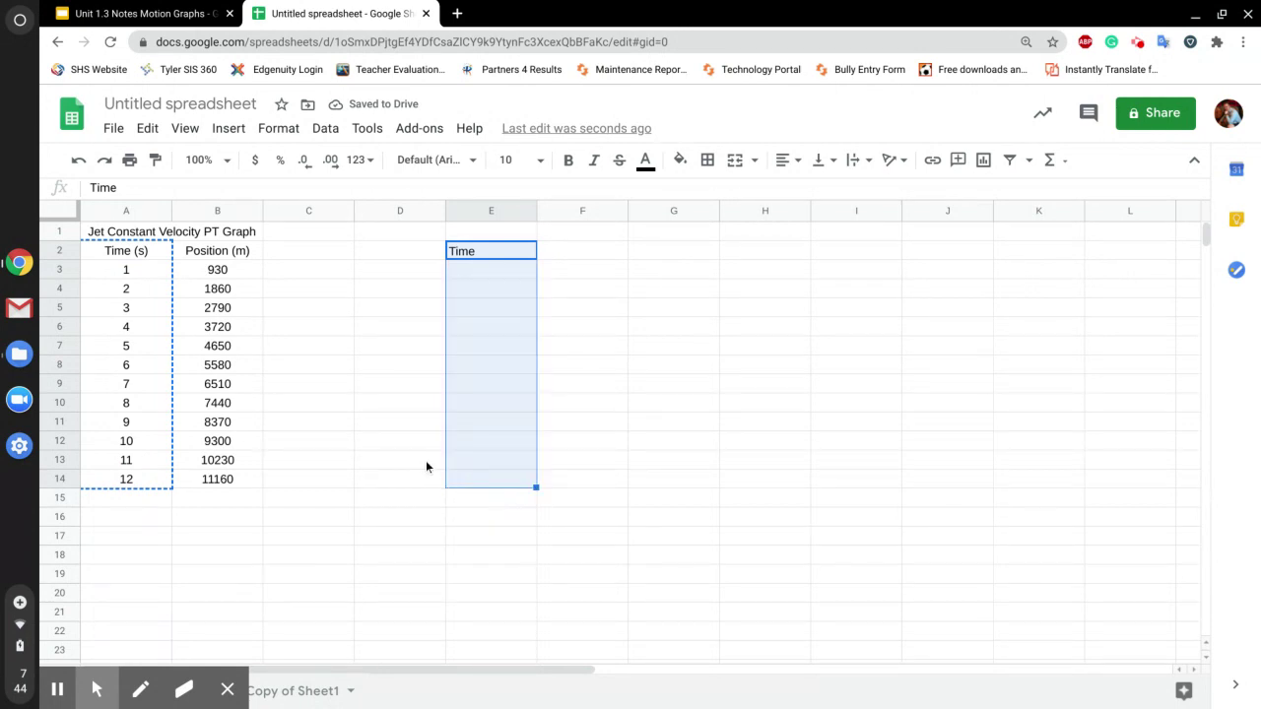
pyautogui.hotkey('ctrl', 'v')
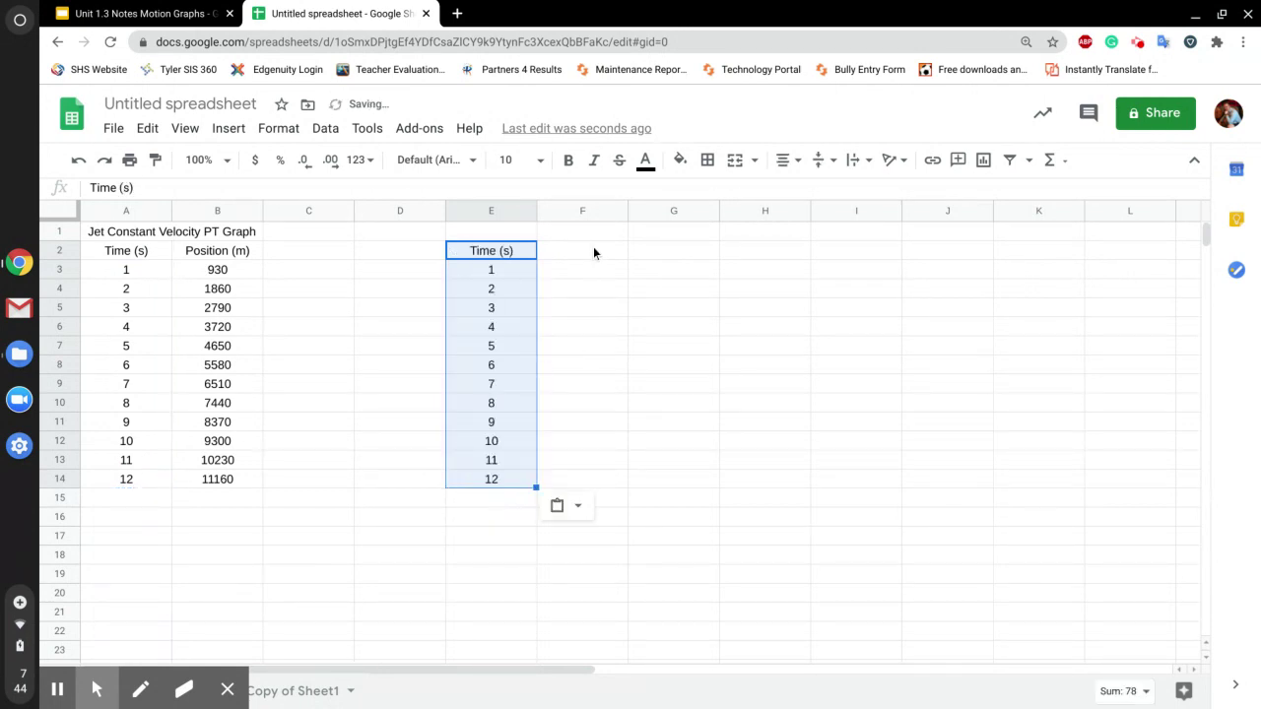
# - Enter the header Velocity (m/s) in F2 and fill F3:F14 with 930
pyautogui.click(594, 253)
pyautogui.write('Velocity')
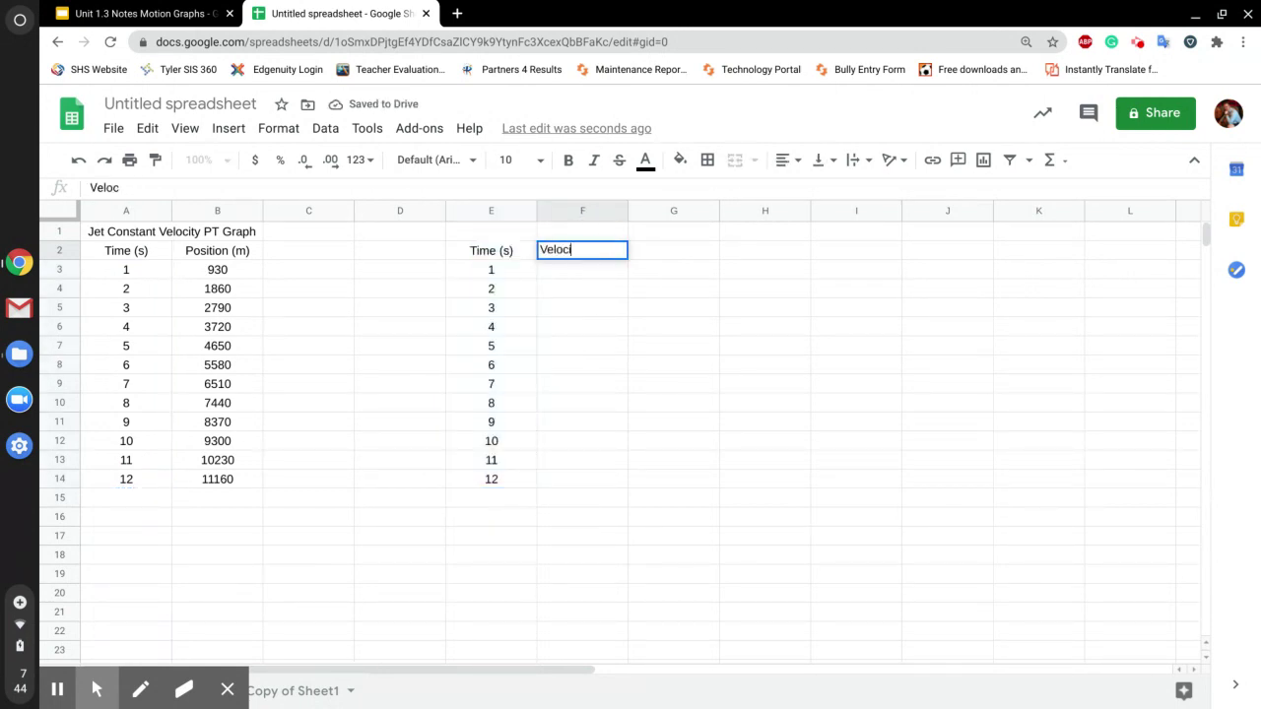
pyautogui.click(619, 271)
pyautogui.write('930')
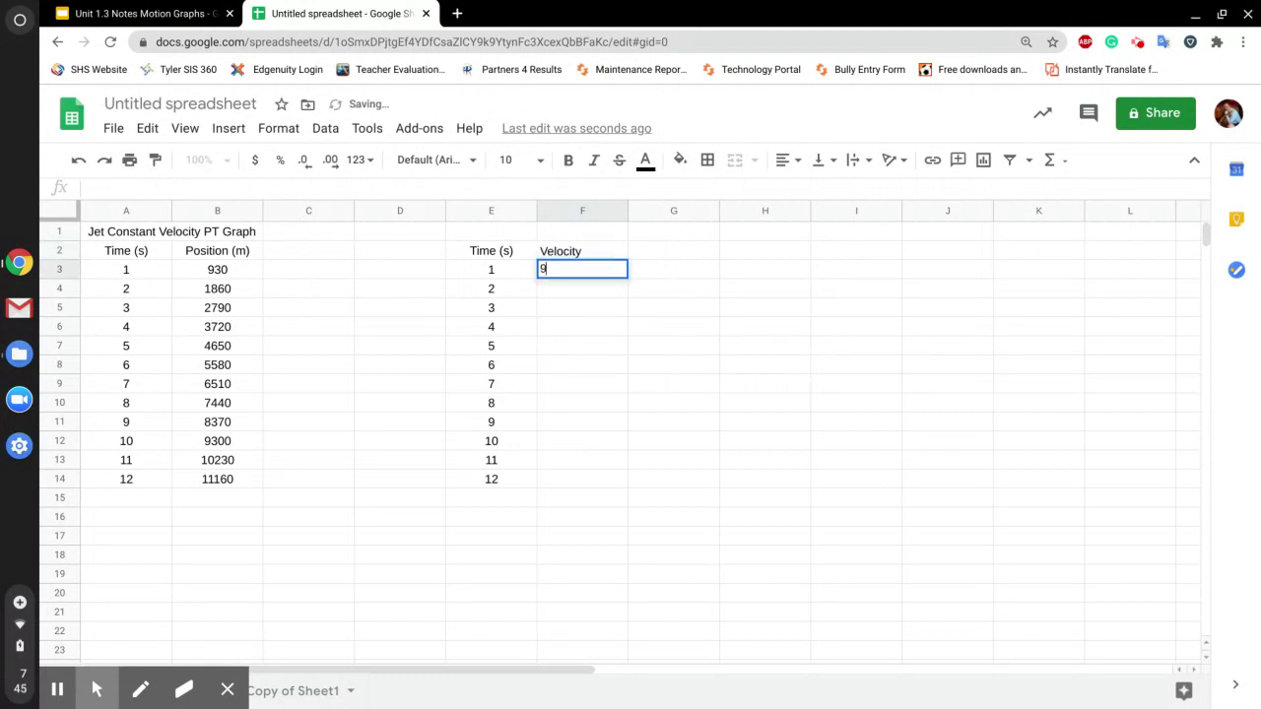
pyautogui.click(621, 251)
pyautogui.write('m/s)')
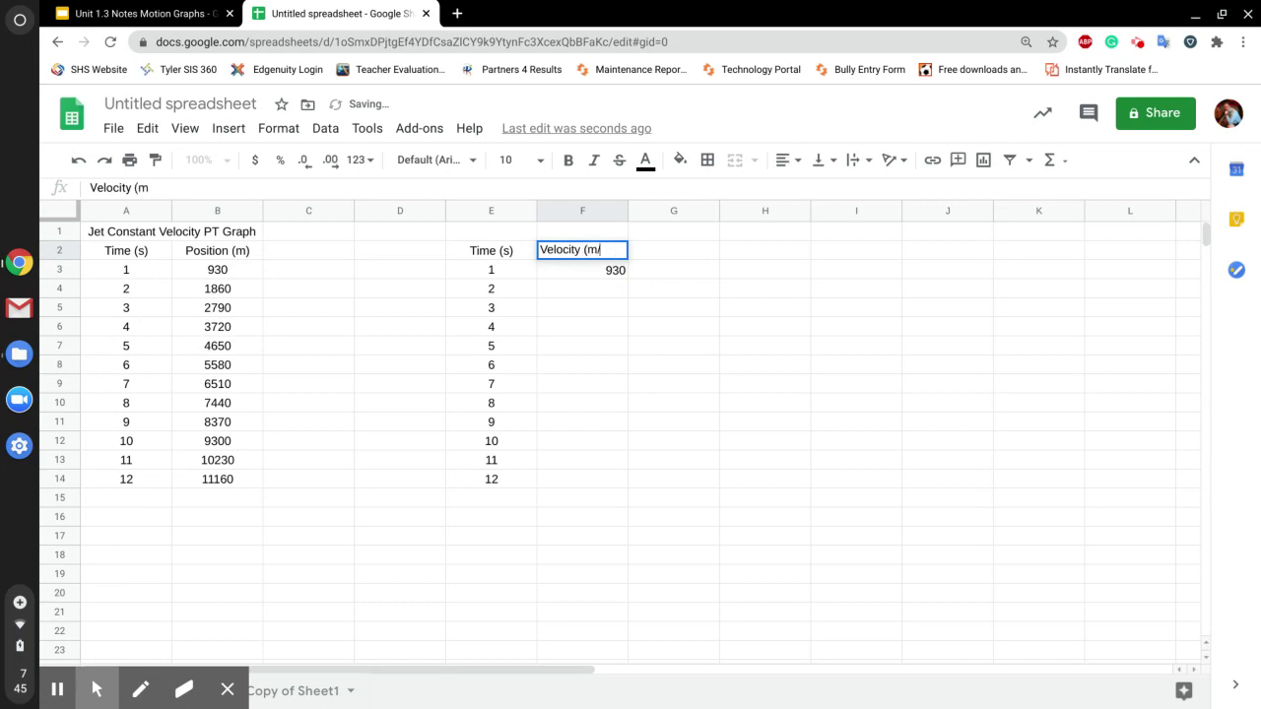
pyautogui.click(623, 277)
pyautogui.moveTo(628, 279); pyautogui.dragTo(608, 478)
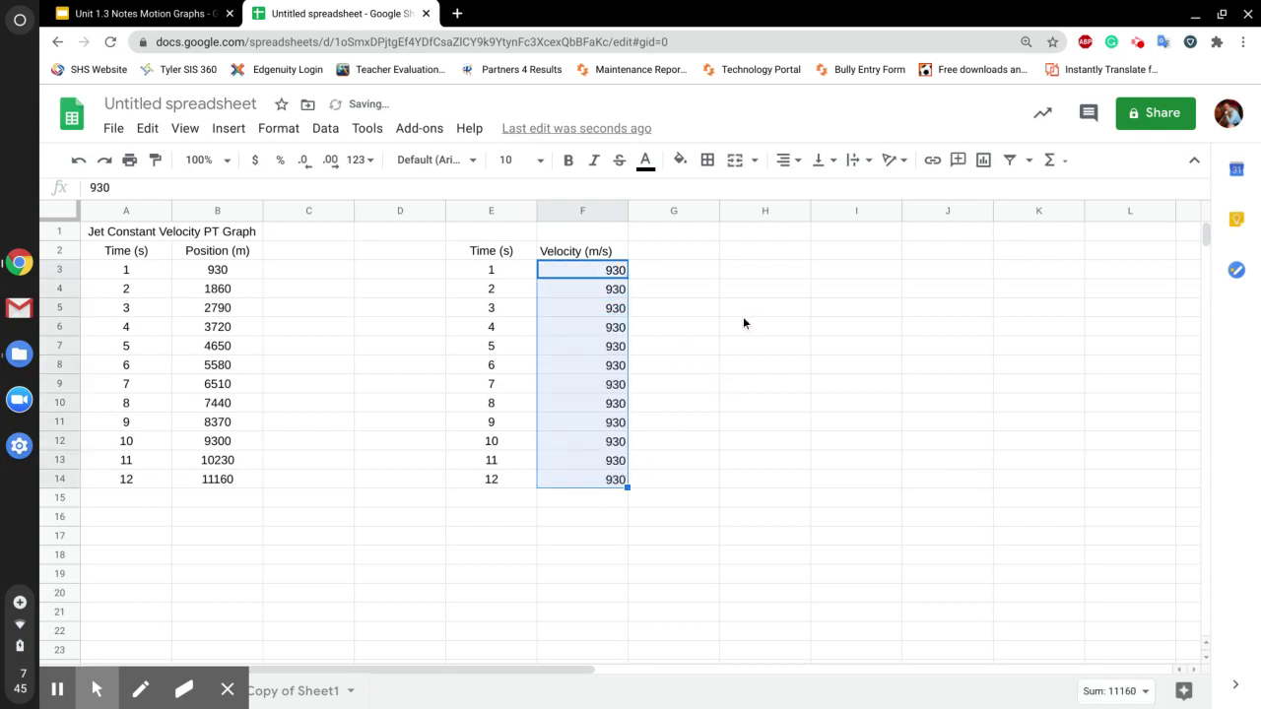
# - Center the contents of the new time and velocity table in columns E and F
pyautogui.moveTo(467, 250); pyautogui.dragTo(606, 501)
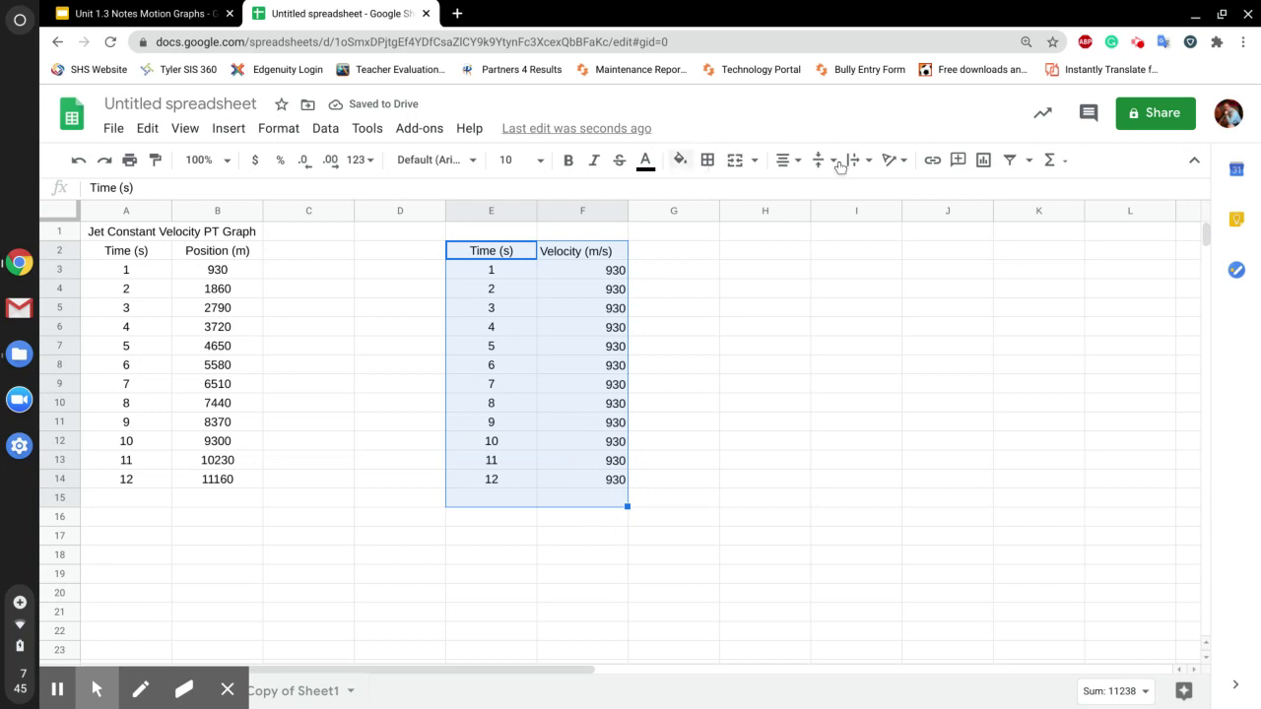
pyautogui.click(785, 161)
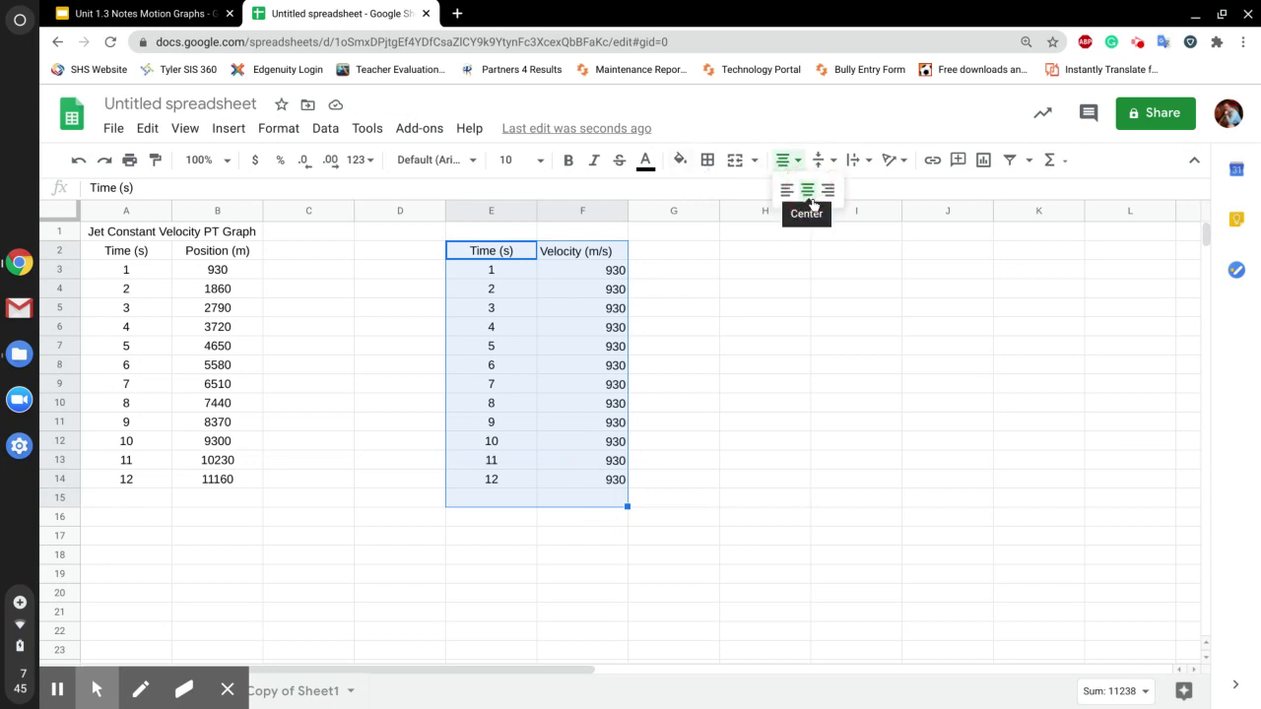
pyautogui.click(810, 190)
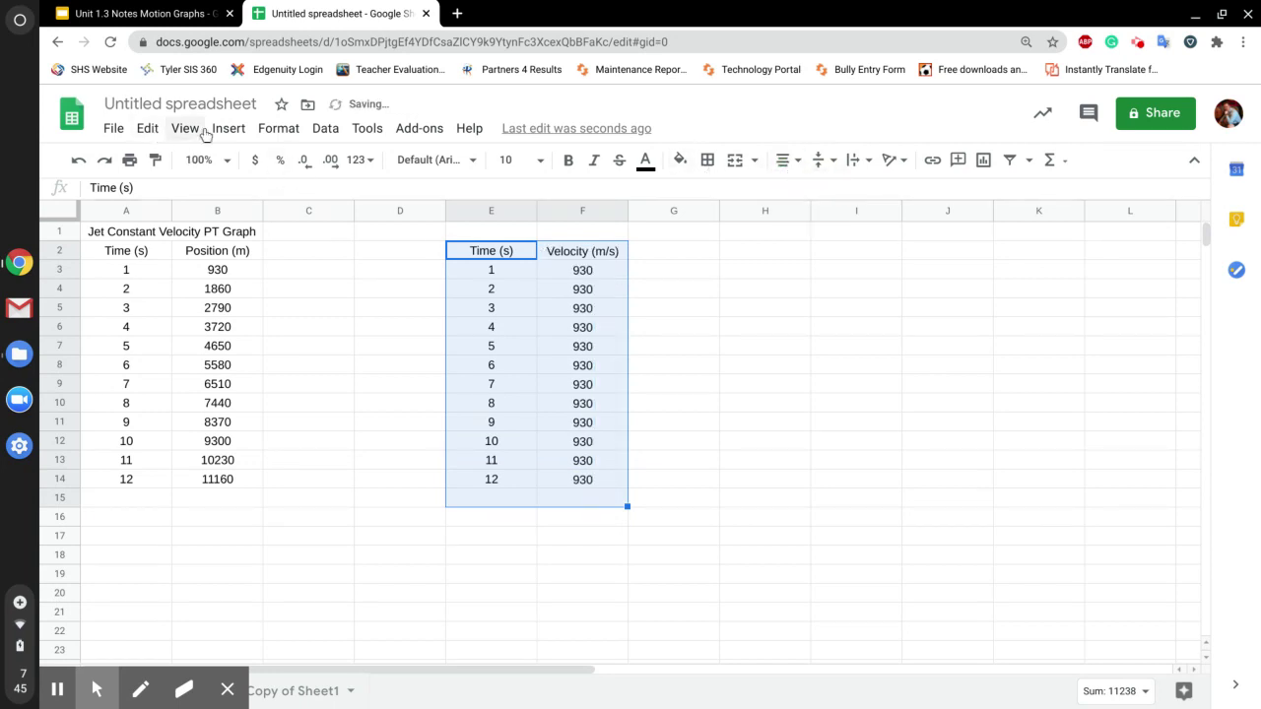
# - Insert a chart from the time and velocity data in E2:F14
pyautogui.click(678, 370)
pyautogui.moveTo(479, 250); pyautogui.dragTo(586, 479)
pyautogui.click(226, 129)
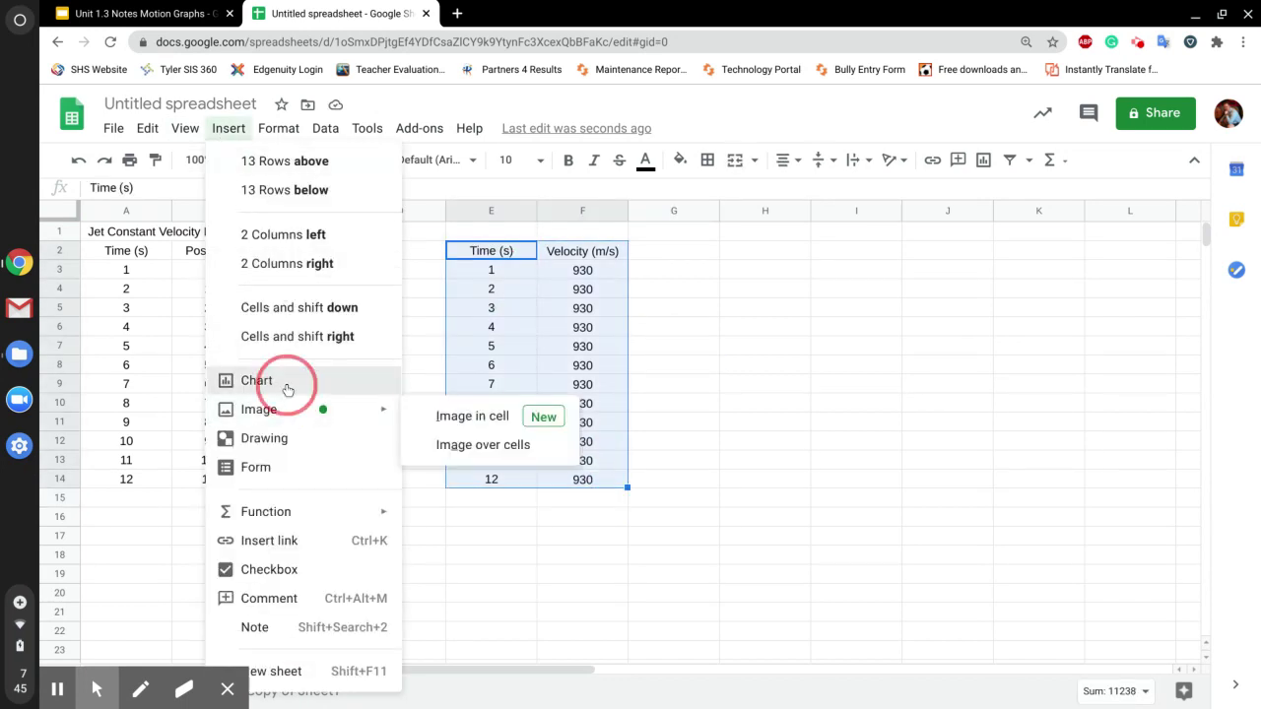
pyautogui.click(287, 388)
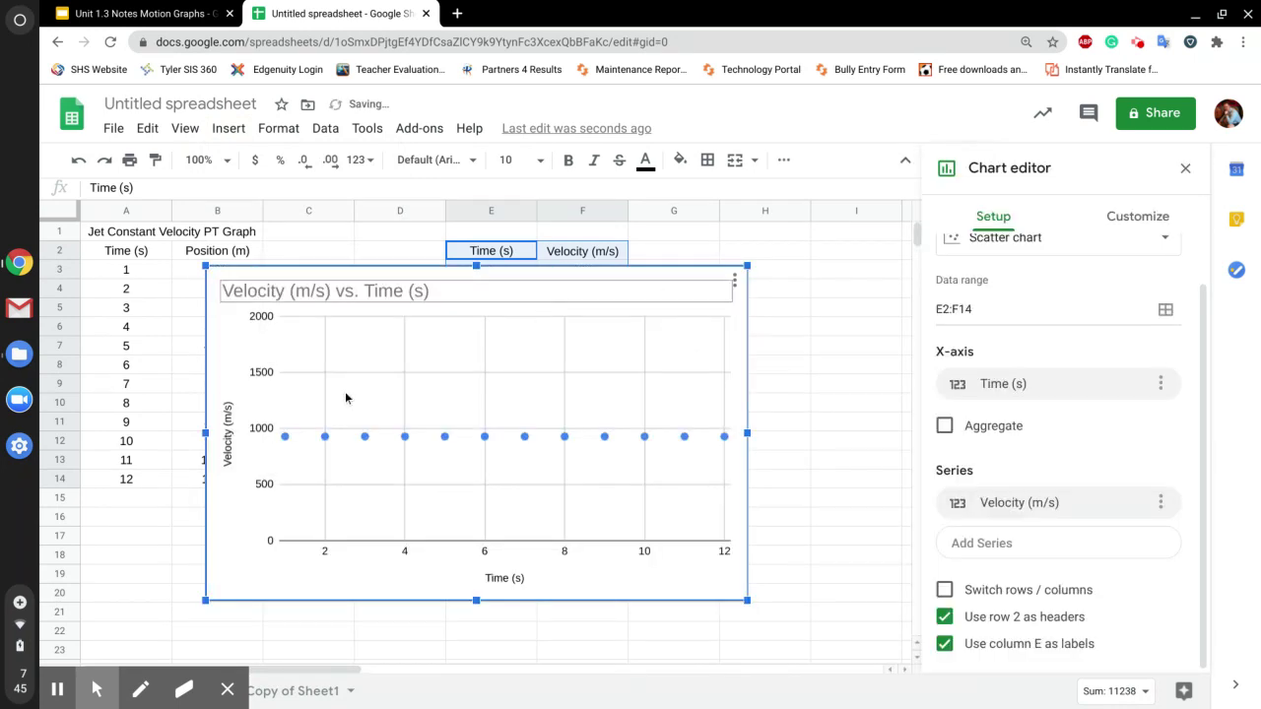
# - Change the Velocity (m/s) vs. Time (s) chart to a line chart and then to an area chart
pyautogui.scroll(1, 1039, 296)
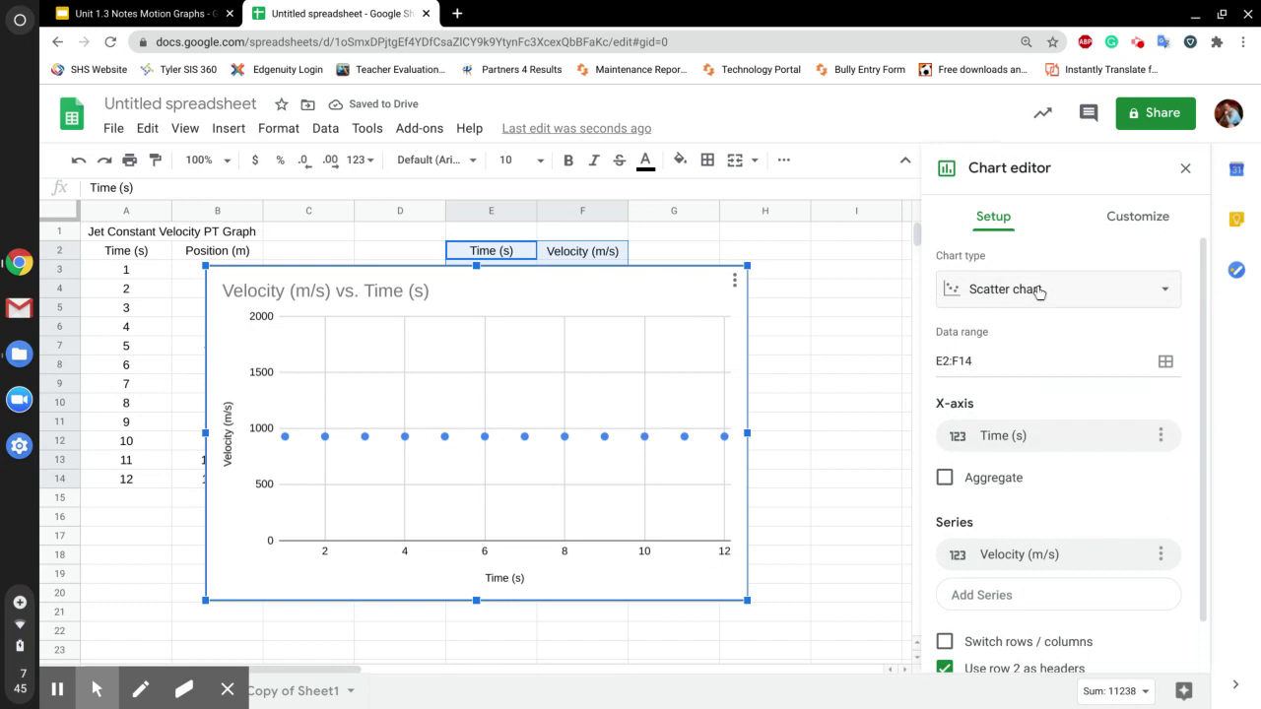
pyautogui.click(1041, 292)
pyautogui.click(1113, 426)
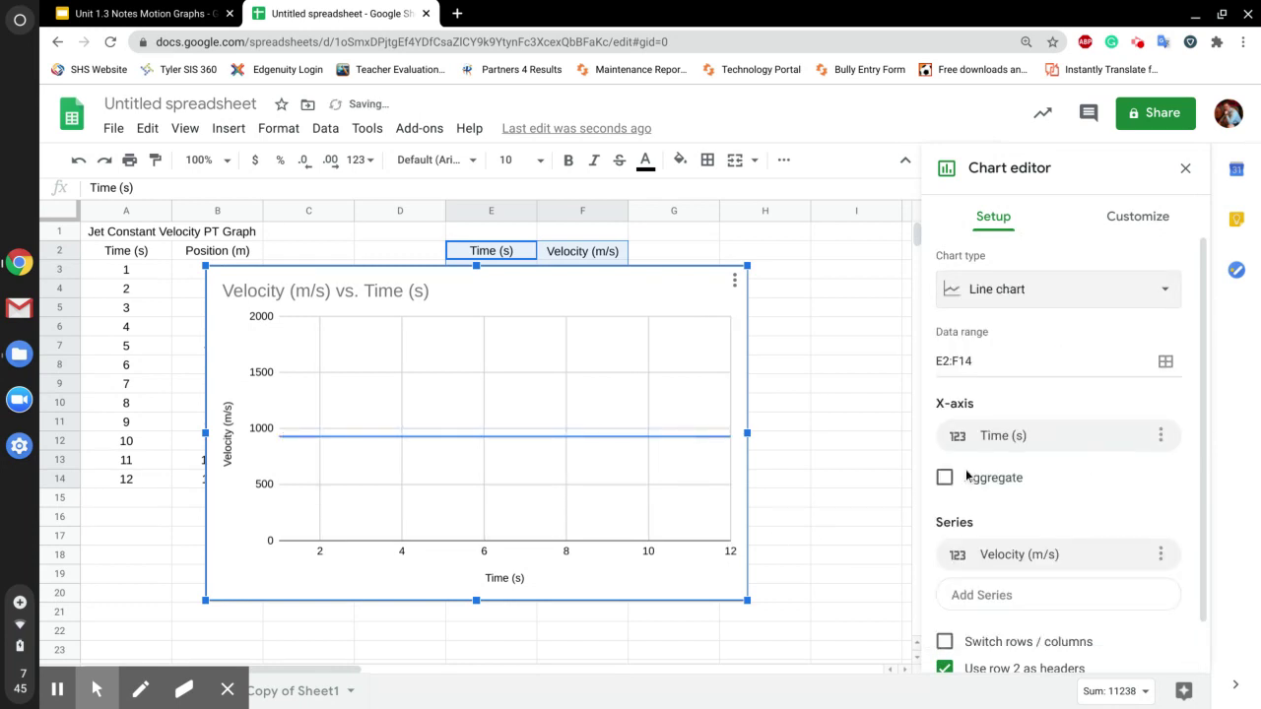
pyautogui.click(1044, 288)
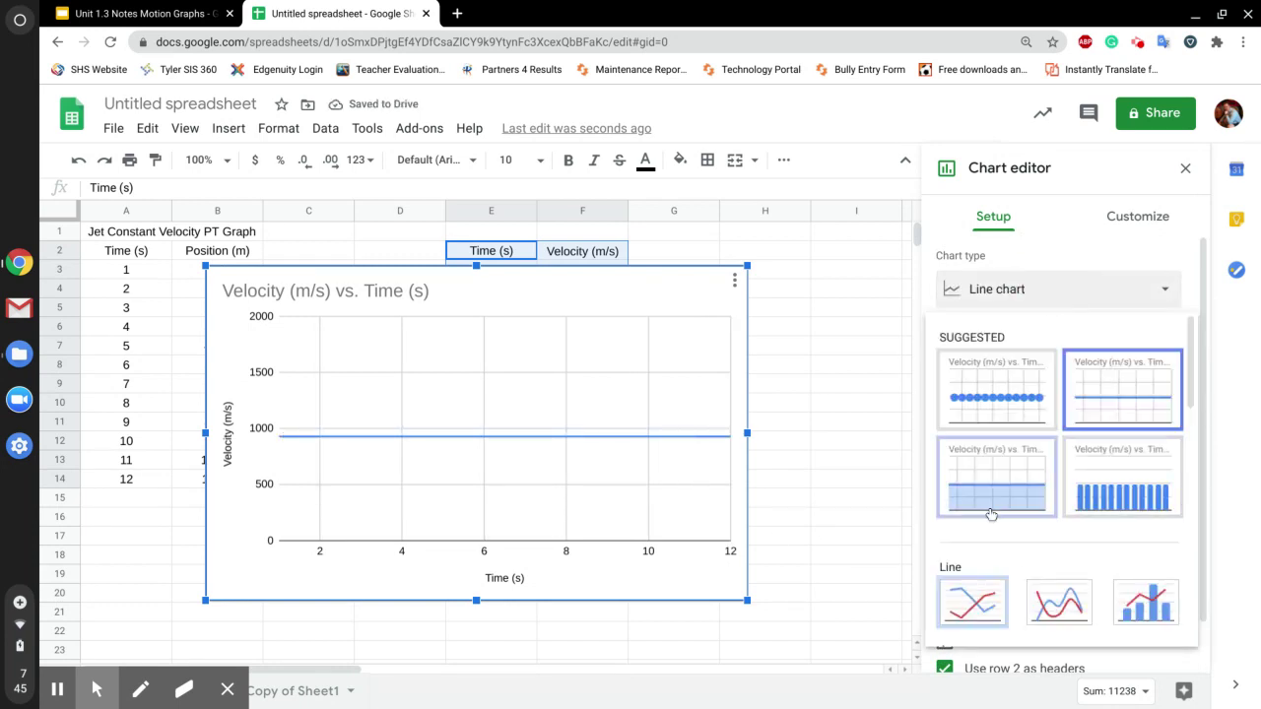
pyautogui.click(991, 512)
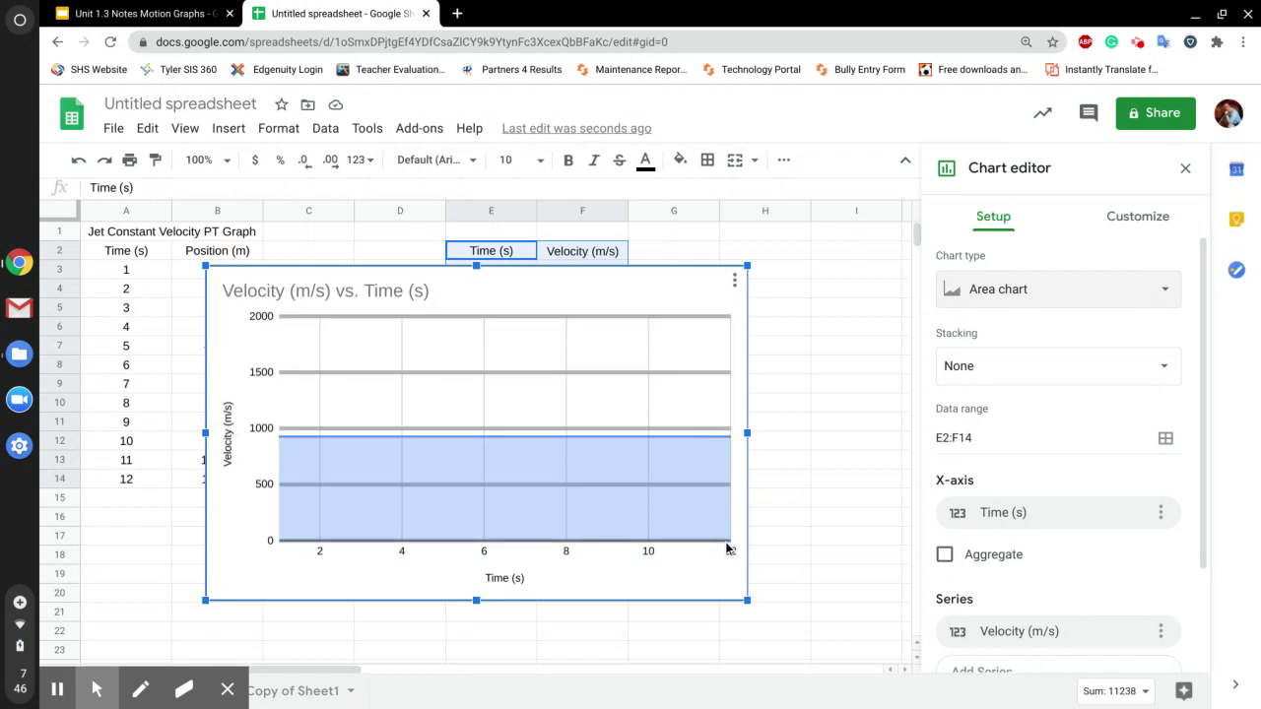
pyautogui.rightClick(645, 531)
pyautogui.click(237, 580)
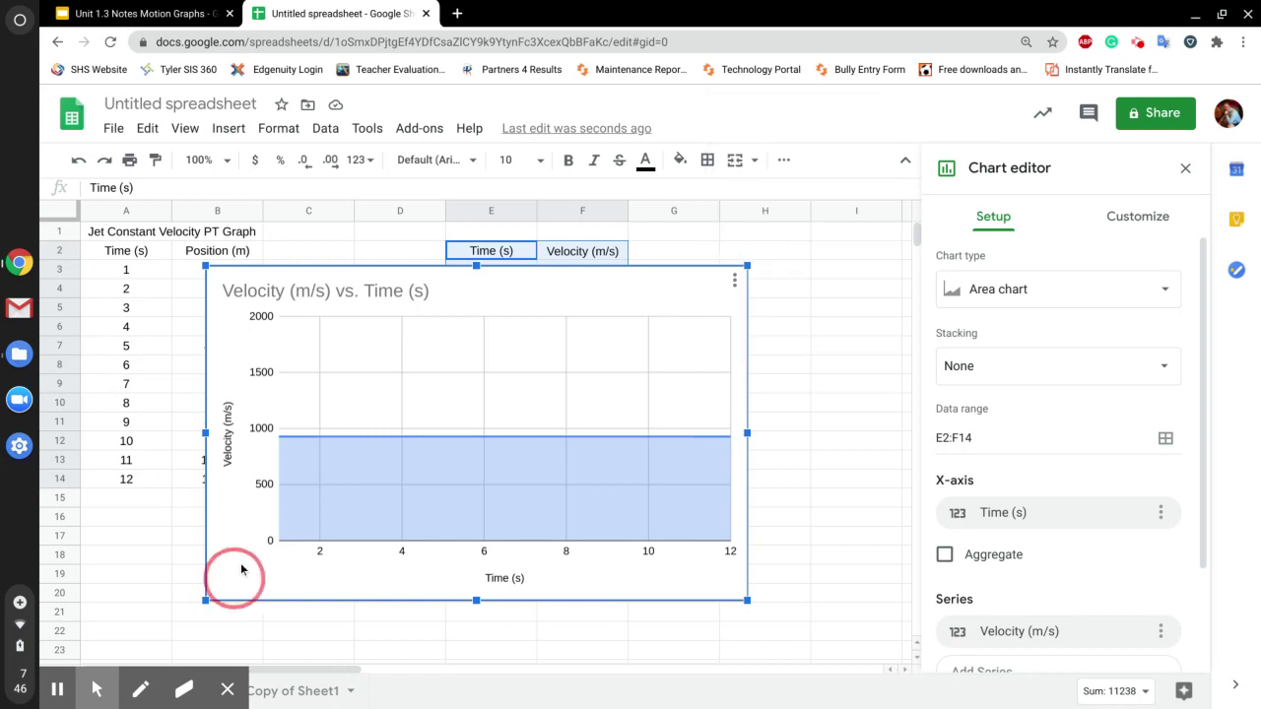
# - Switch to the Unit 1.3 Notes Motion Graphs presentation and highlight question f about what the area represents
pyautogui.click(143, 12)
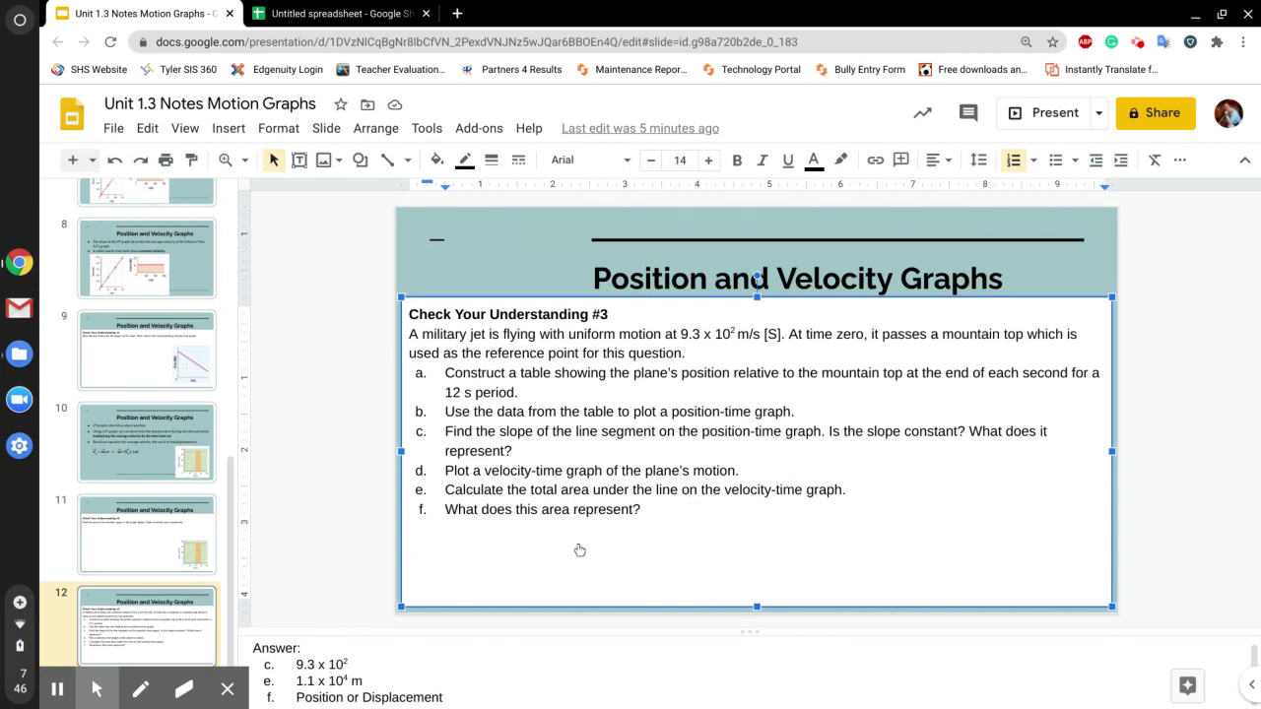
pyautogui.rightClick(493, 548)
pyautogui.click(431, 547)
pyautogui.moveTo(667, 510); pyautogui.dragTo(443, 527)
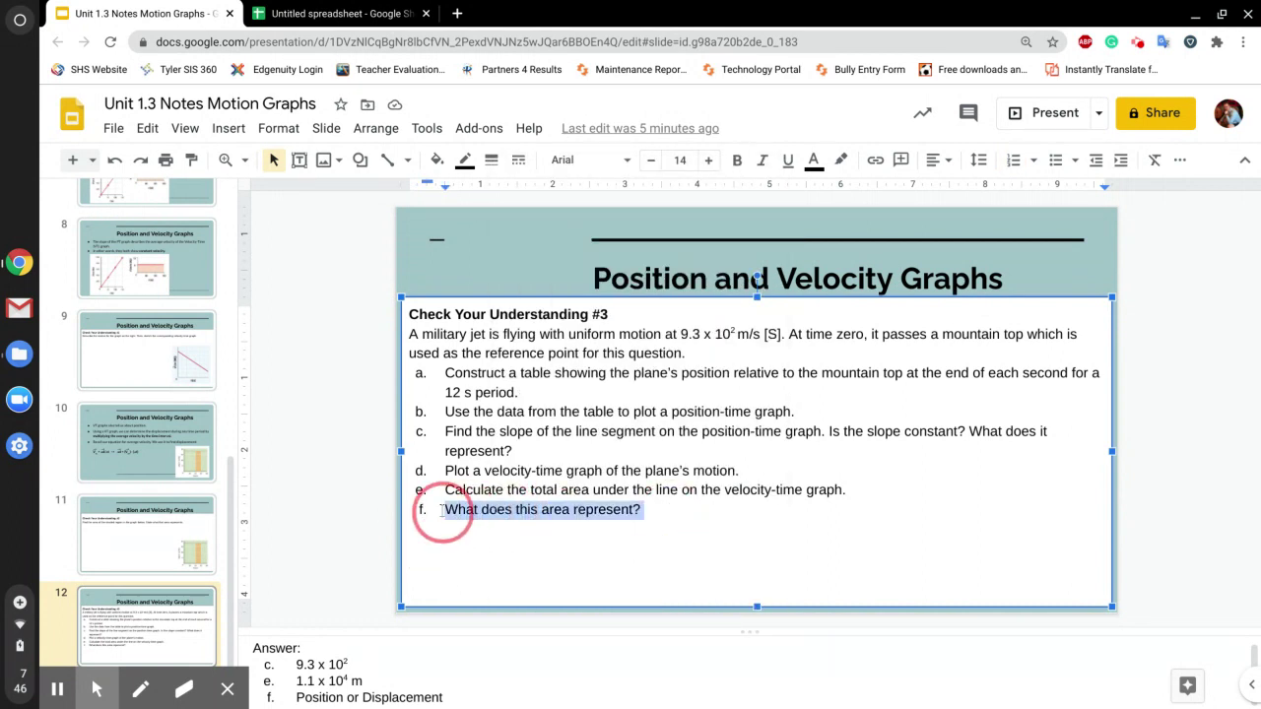